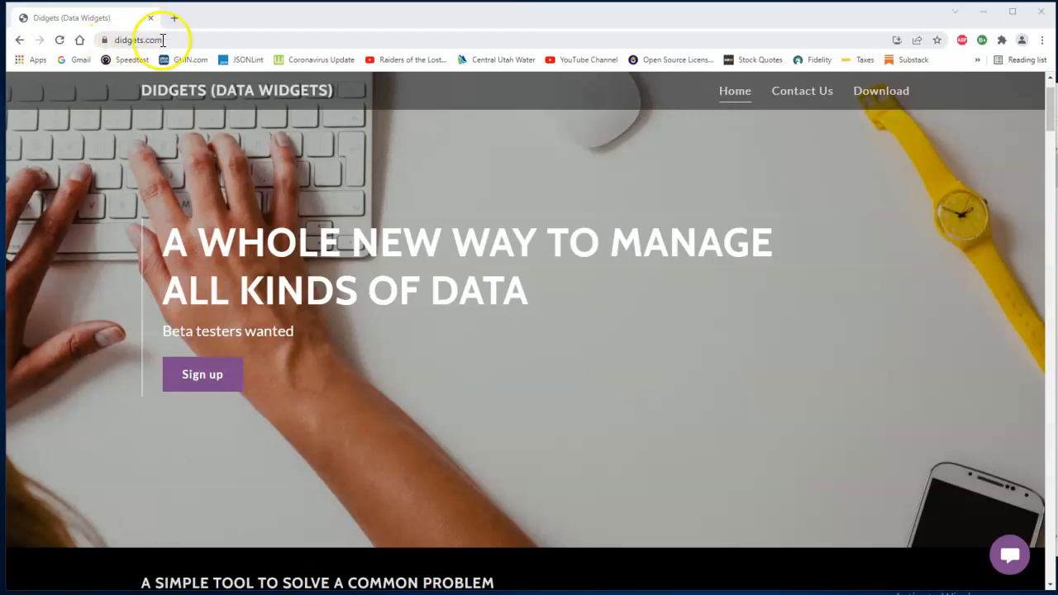
Open the Download page of the Didgets website and bring up the Downloads folder in File Explorer.
left_click(155, 42)
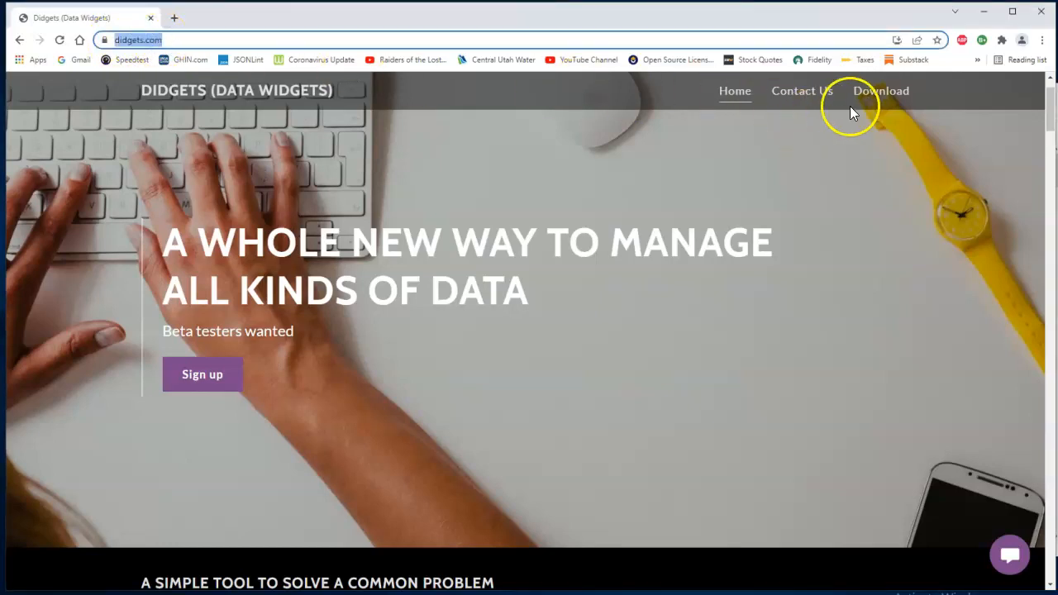
left_click(877, 98)
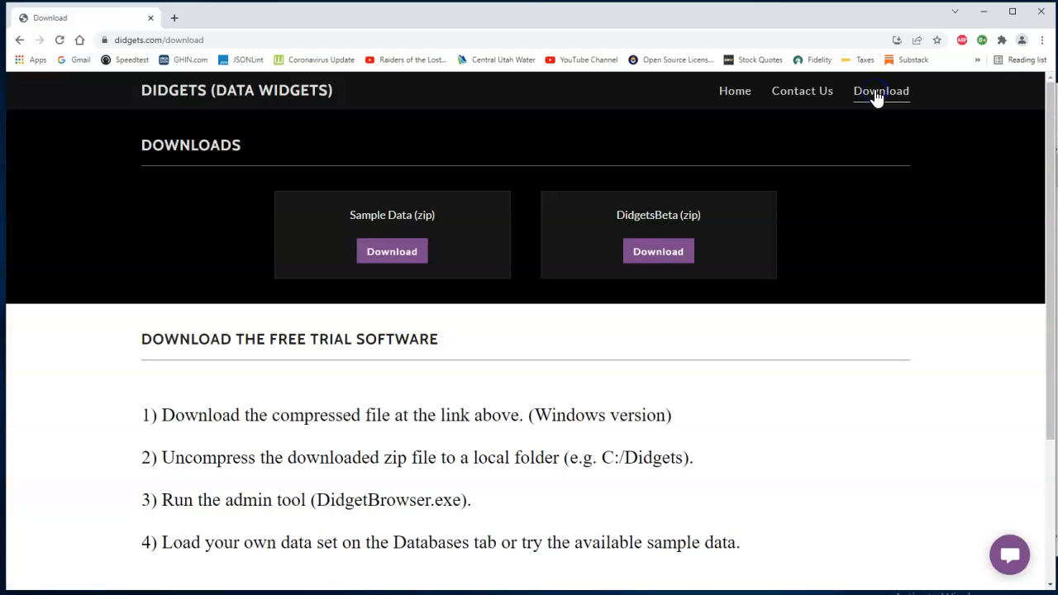
left_click(385, 253)
left_click(1056, 190)
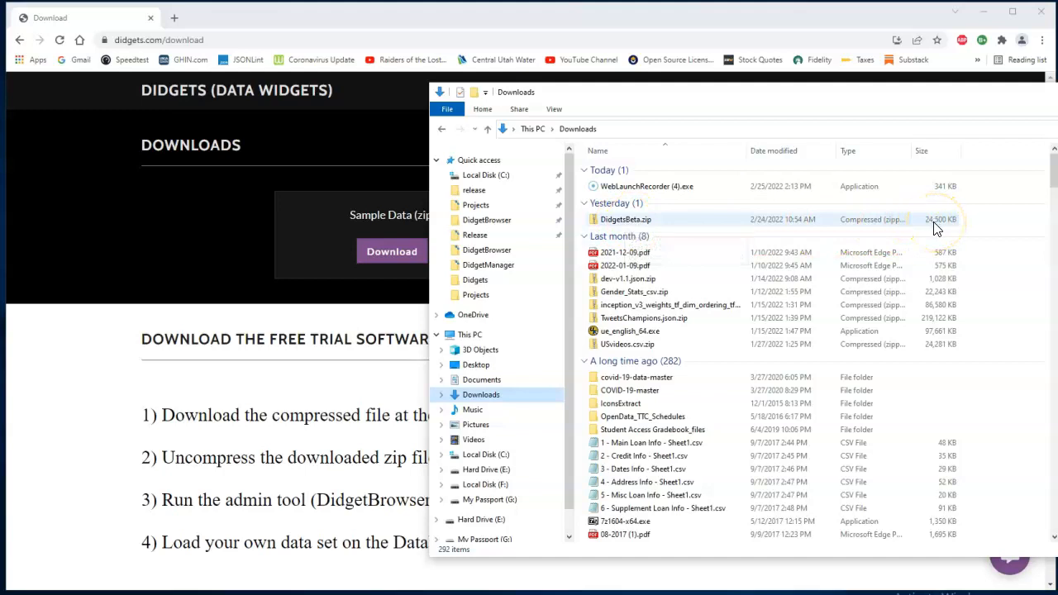
Extract all files from DidgetsBeta.zip in the Downloads folder to C:\Didgets.
right_click(652, 222)
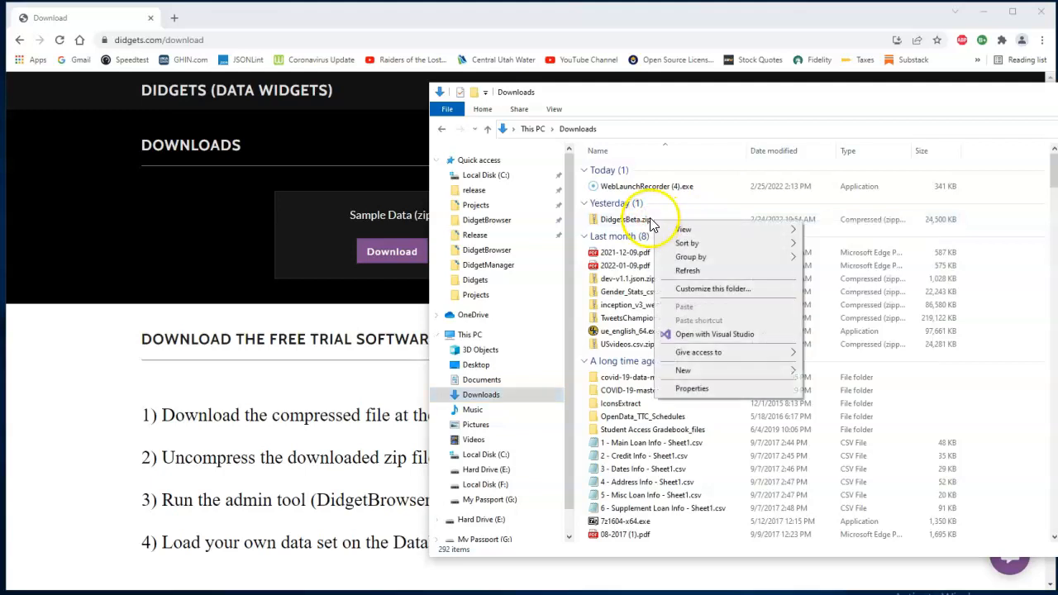
left_click(644, 218)
right_click(644, 220)
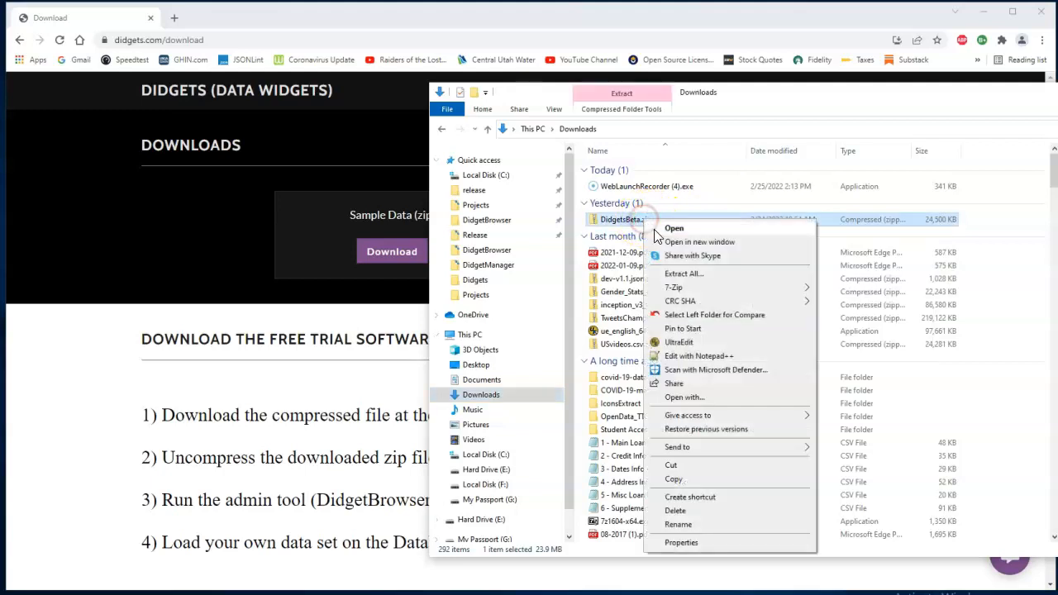
left_click(683, 277)
left_click_drag(472, 267, 332, 267)
type("C:\\D")
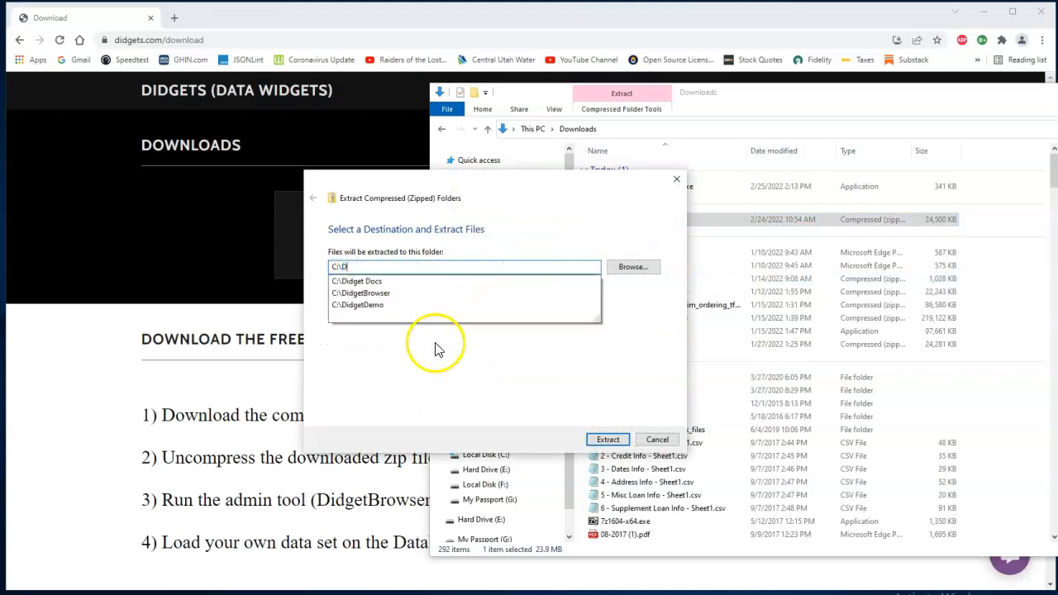
type("idgets")
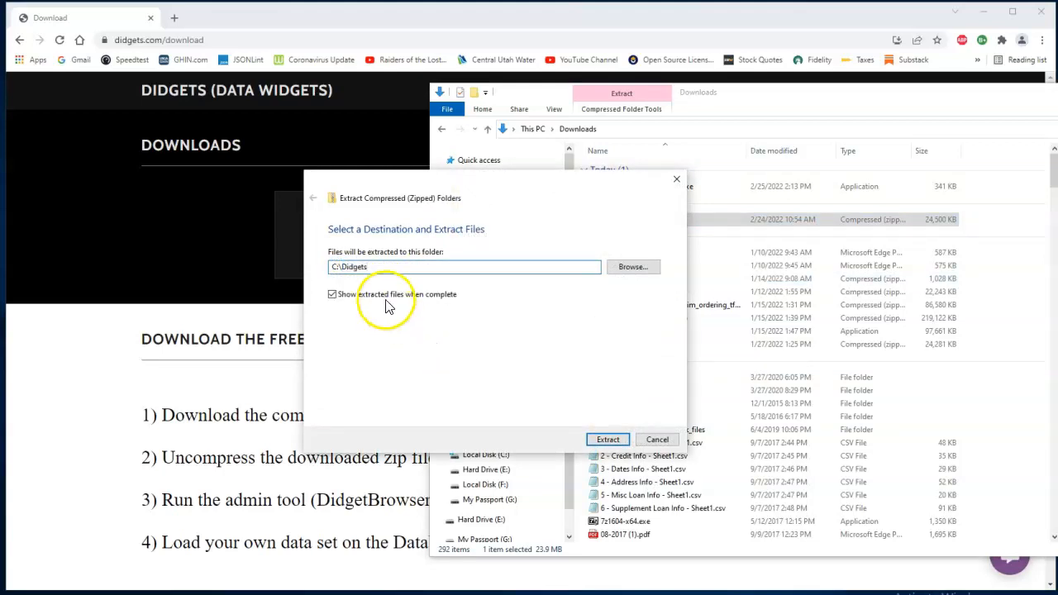
left_click(607, 440)
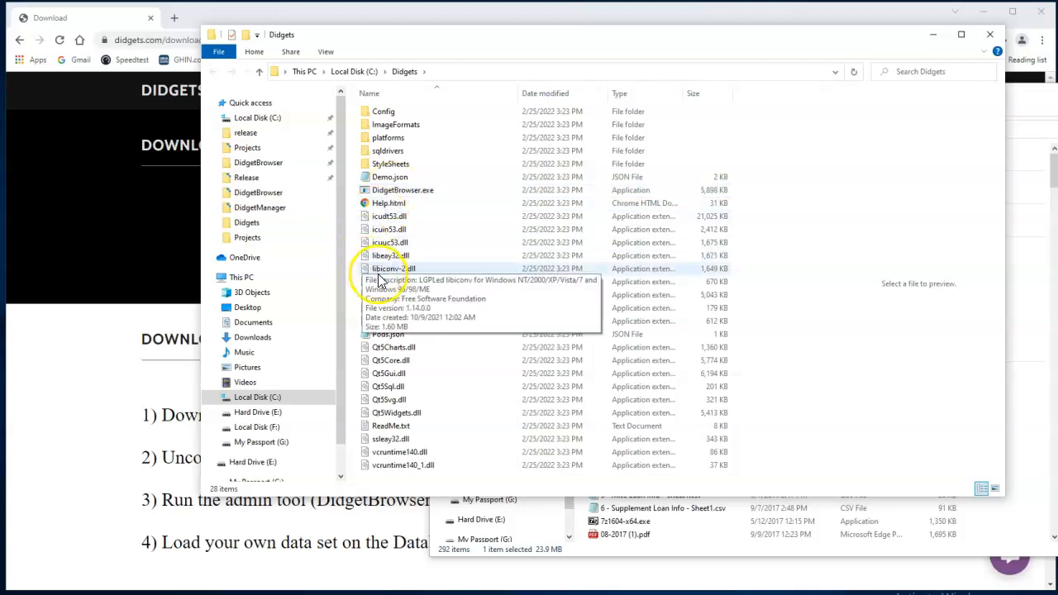
View the domain and pod definitions in Pods.json in Notepad and close the file without changes.
double_click(388, 334)
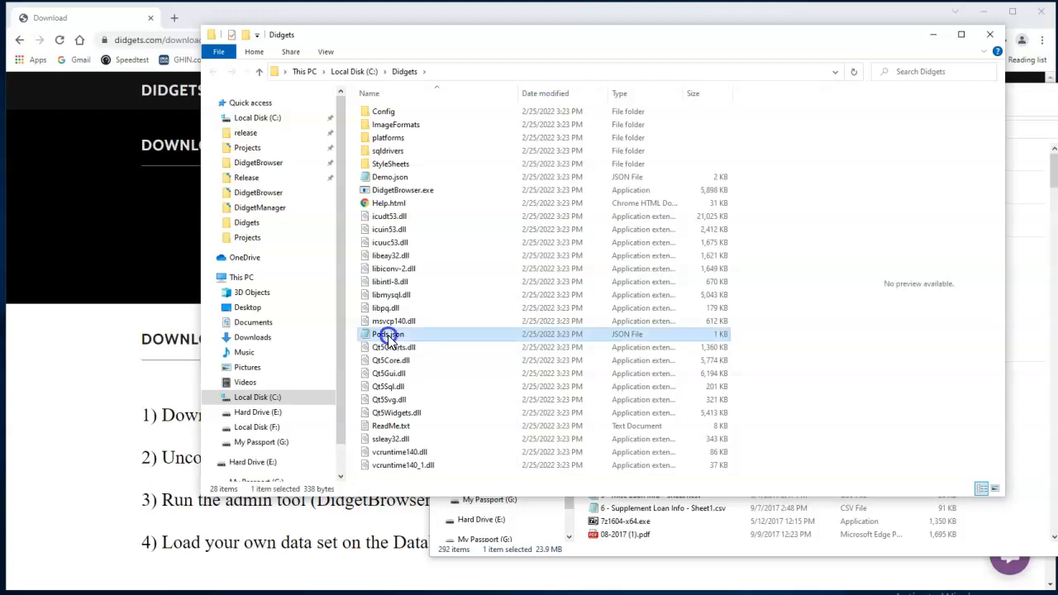
left_click(318, 179)
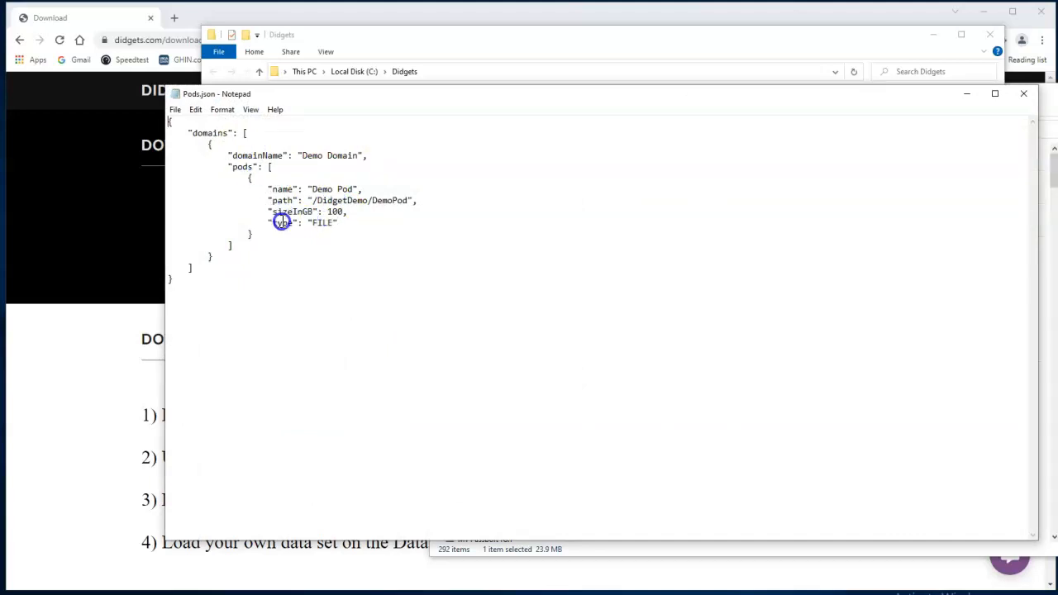
left_click(330, 189)
left_click(1027, 97)
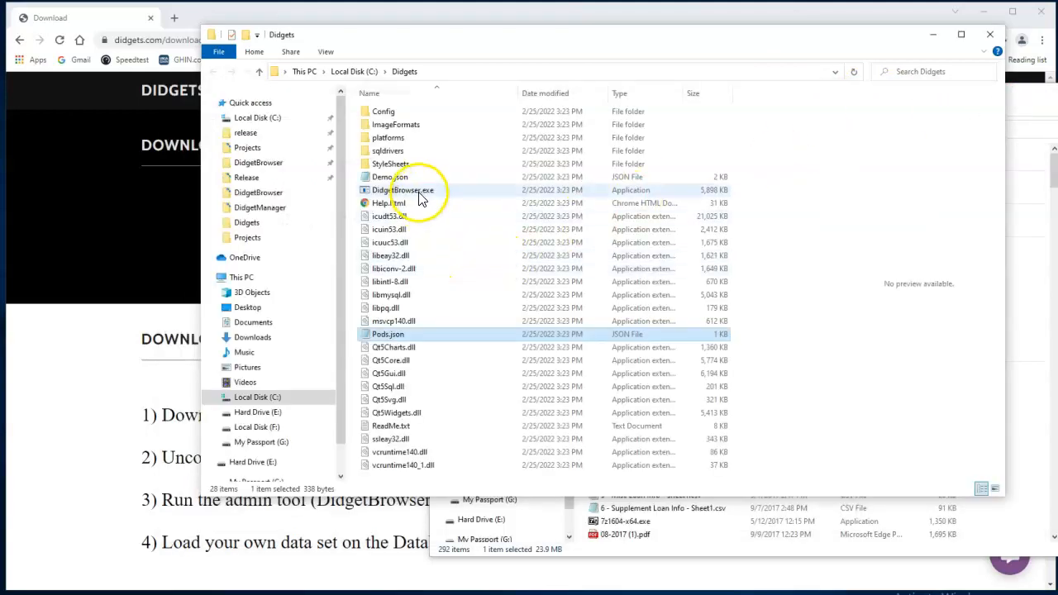
Run DidgetBrowser.exe from the Didgets folder and turn off the option to always ask before opening it.
double_click(418, 197)
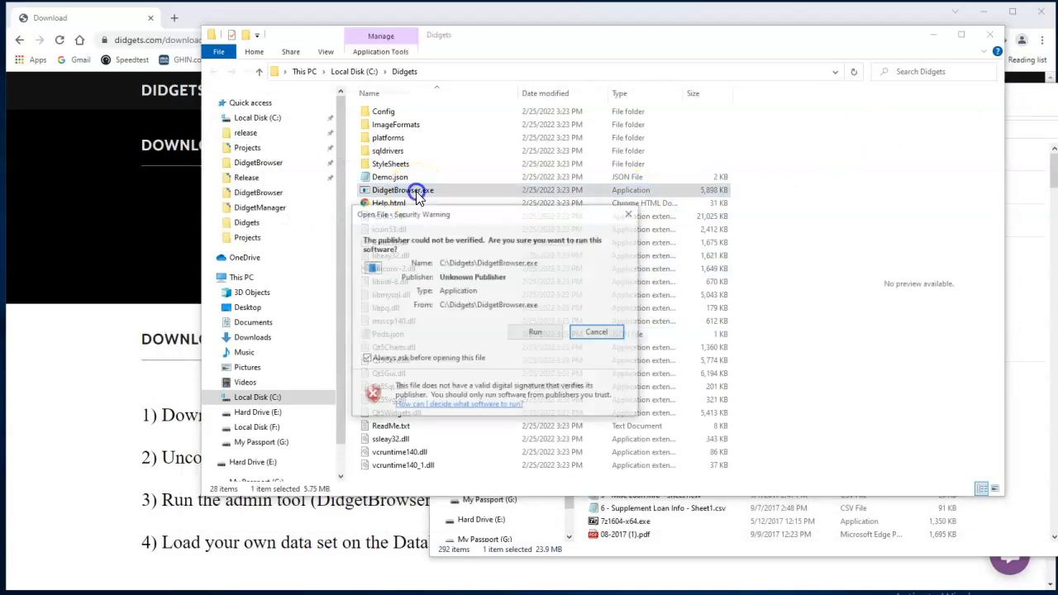
left_click(365, 358)
left_click(536, 333)
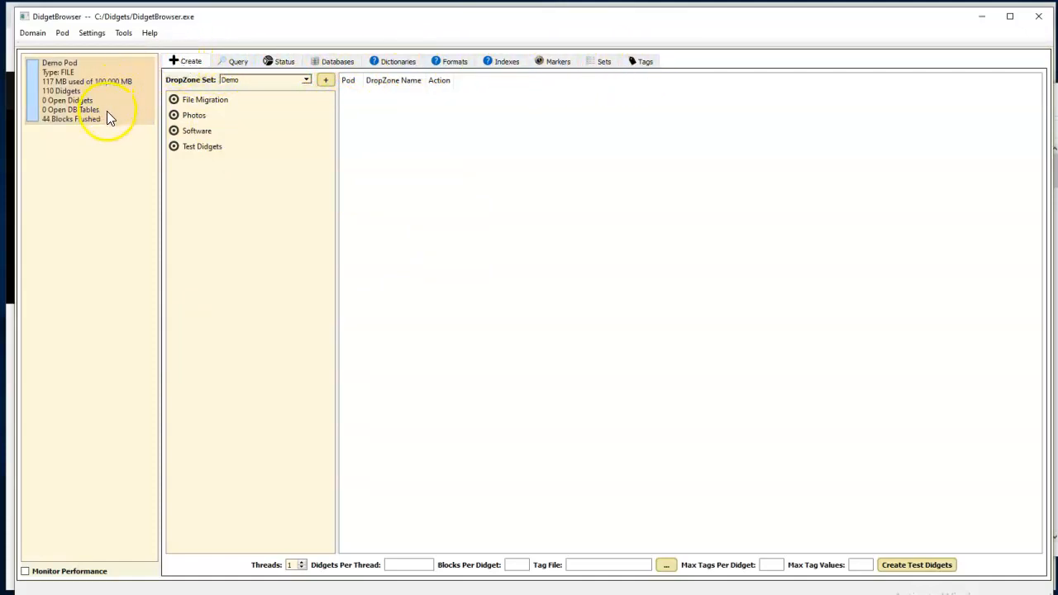
mouse_move(107, 110)
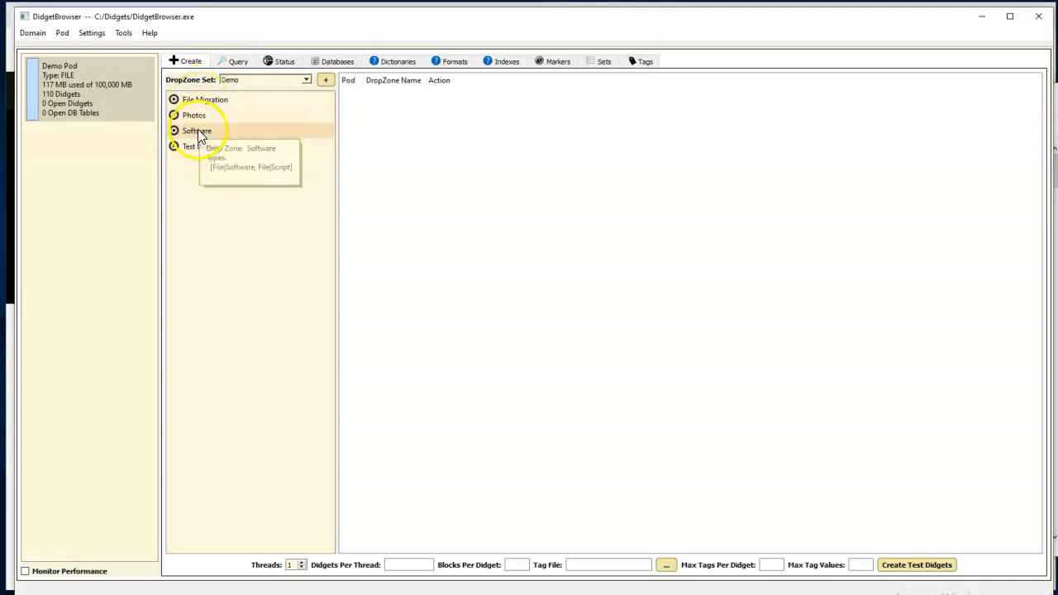
Choose the Demo query set, run its Everything query and look through the listed didgets.
left_click(237, 62)
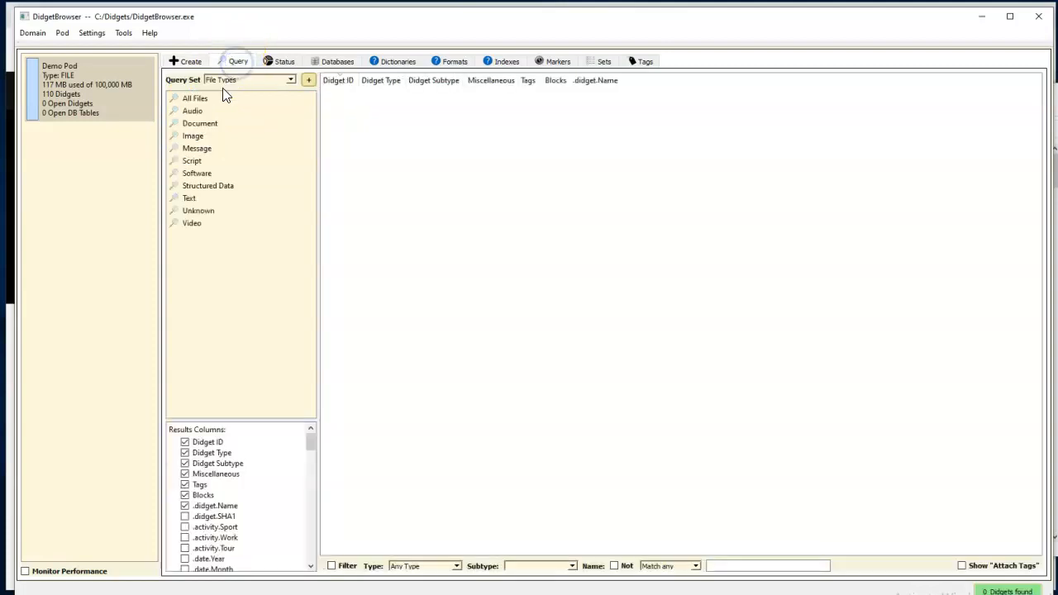
left_click(290, 80)
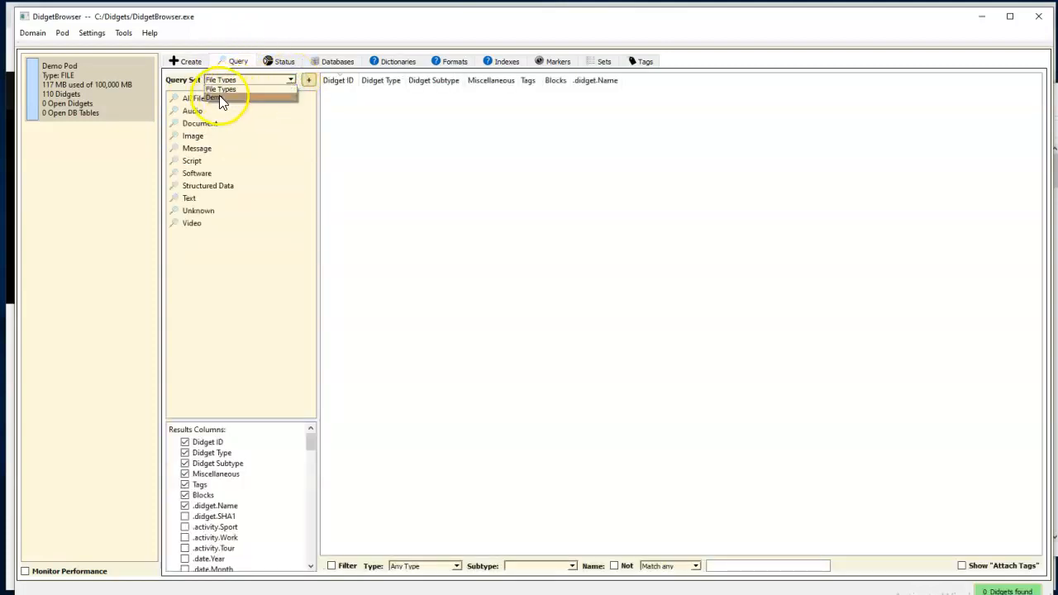
left_click(223, 98)
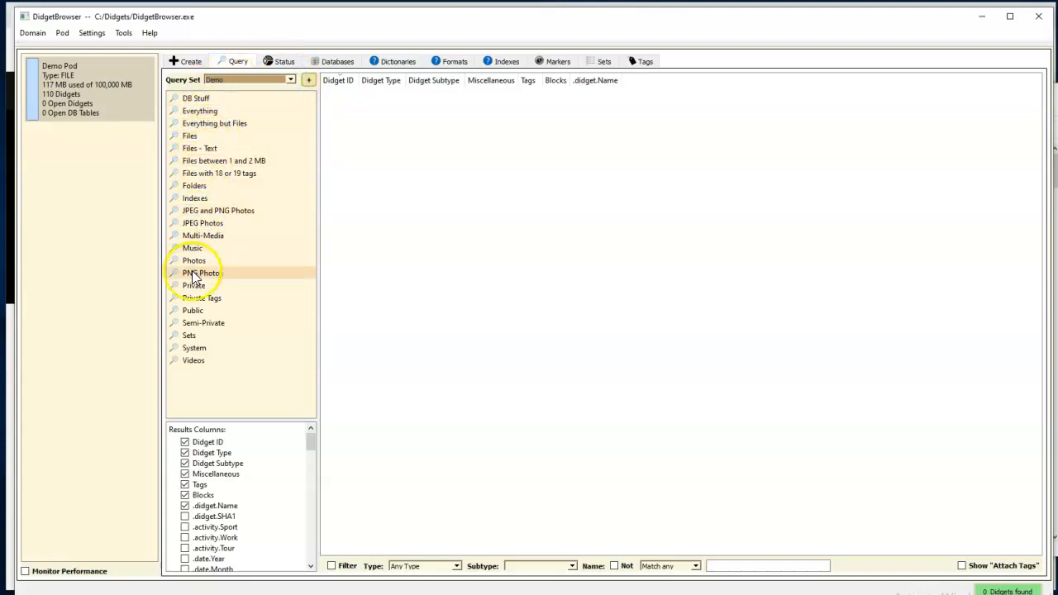
left_click(198, 112)
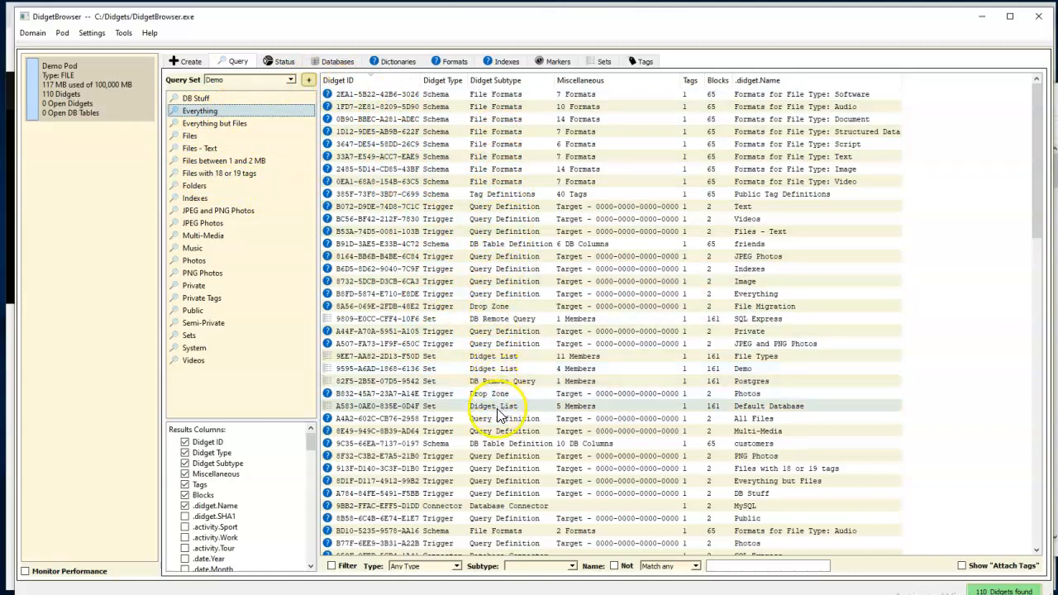
scroll(508, 426, "down", 12)
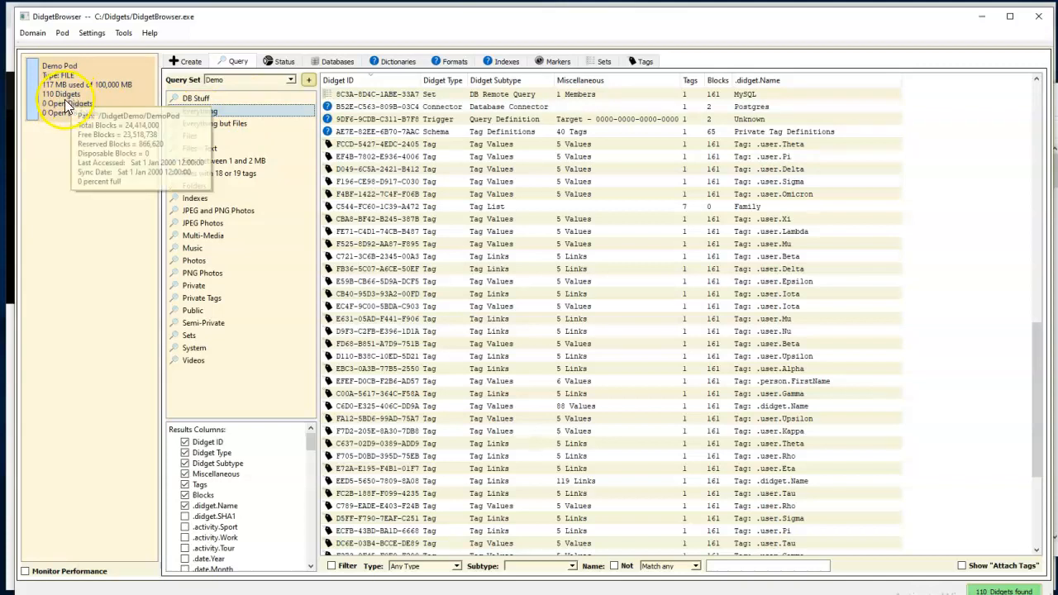
Import the C:\Program Files folder into the Demo Pod through the File Migration drop zone.
left_click(192, 62)
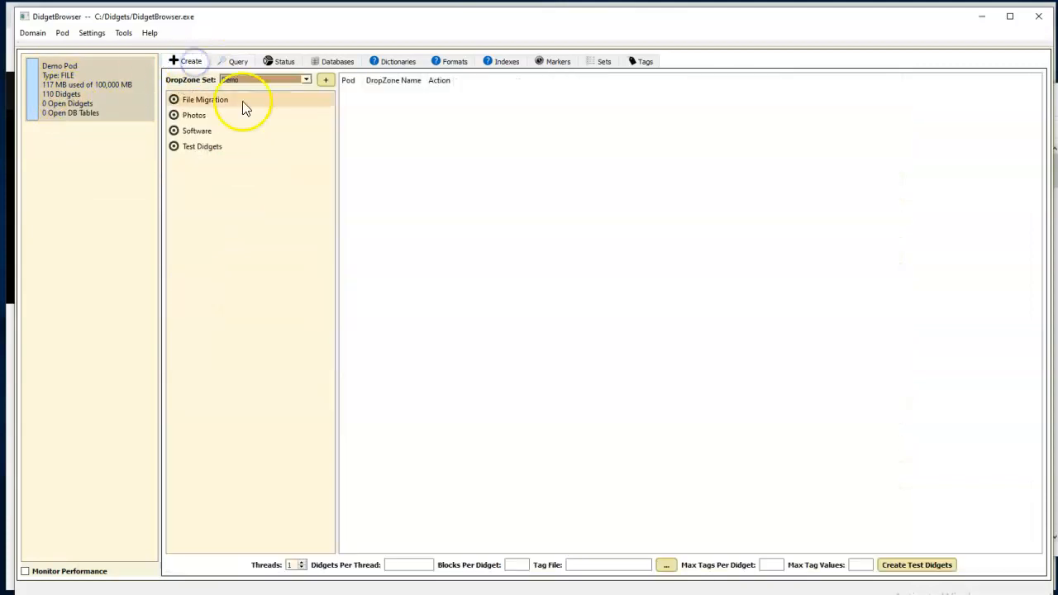
key("alt+Tab")
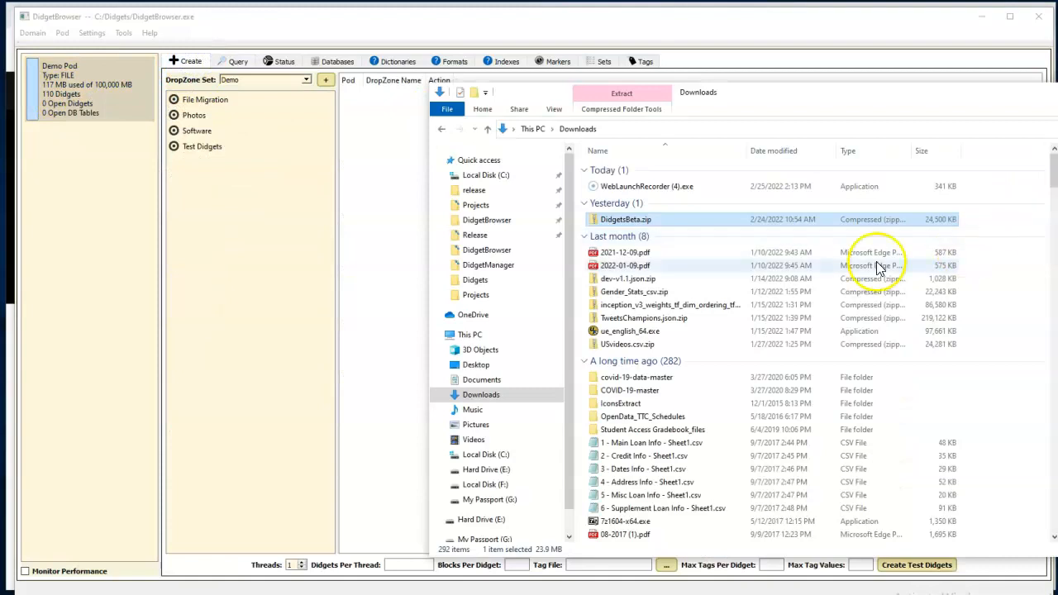
left_click(499, 176)
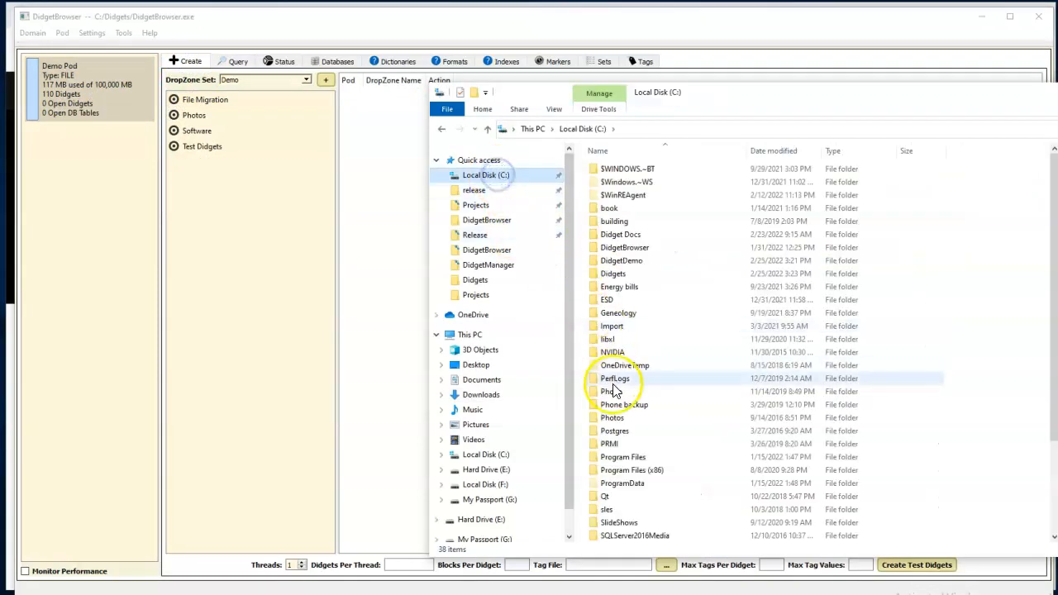
left_click(625, 458)
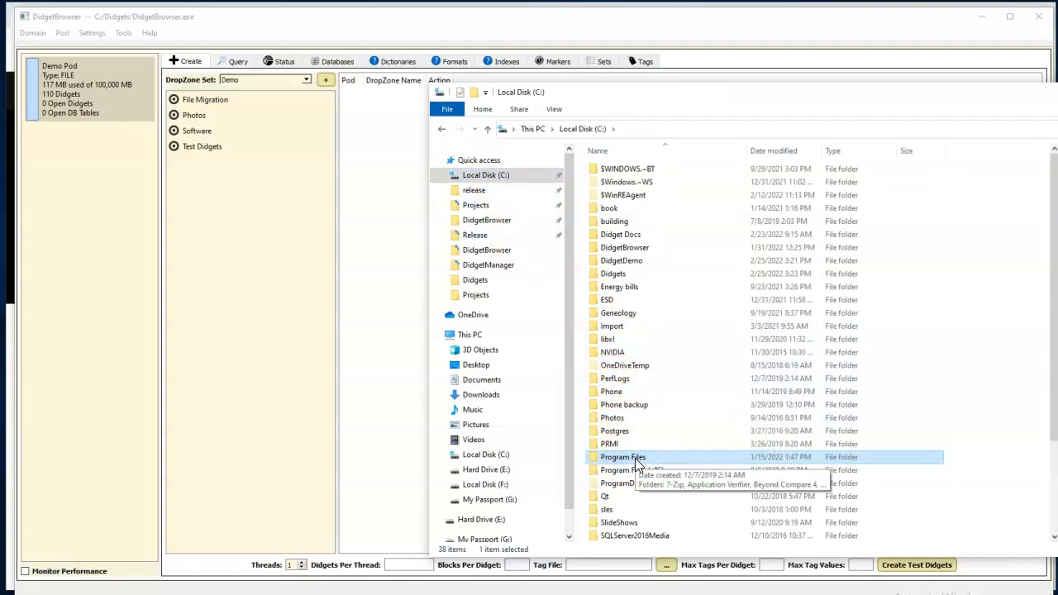
left_click_drag(637, 465, 214, 105)
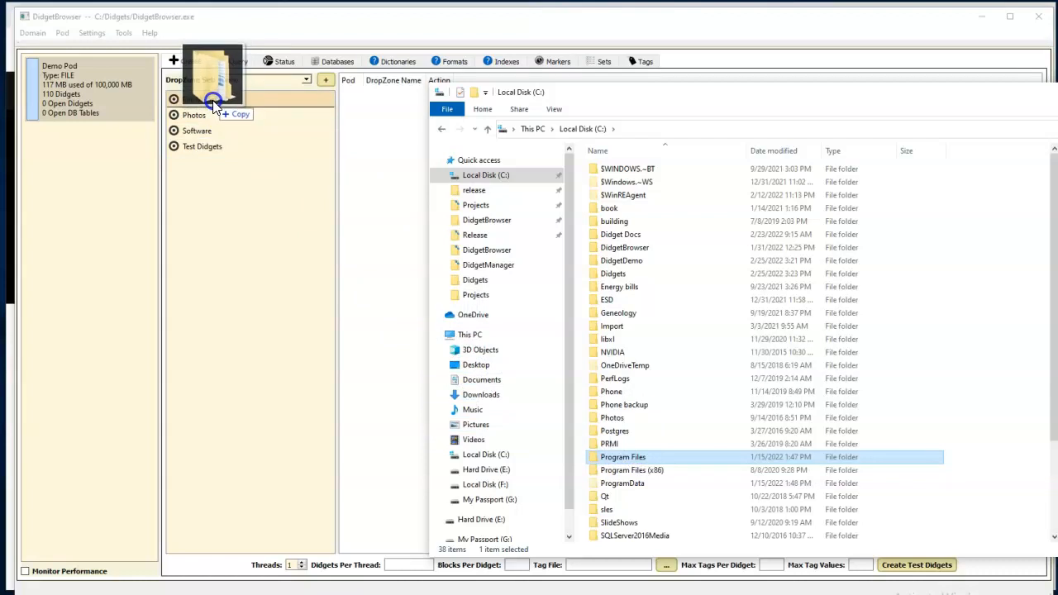
left_click_drag(214, 104, 212, 100)
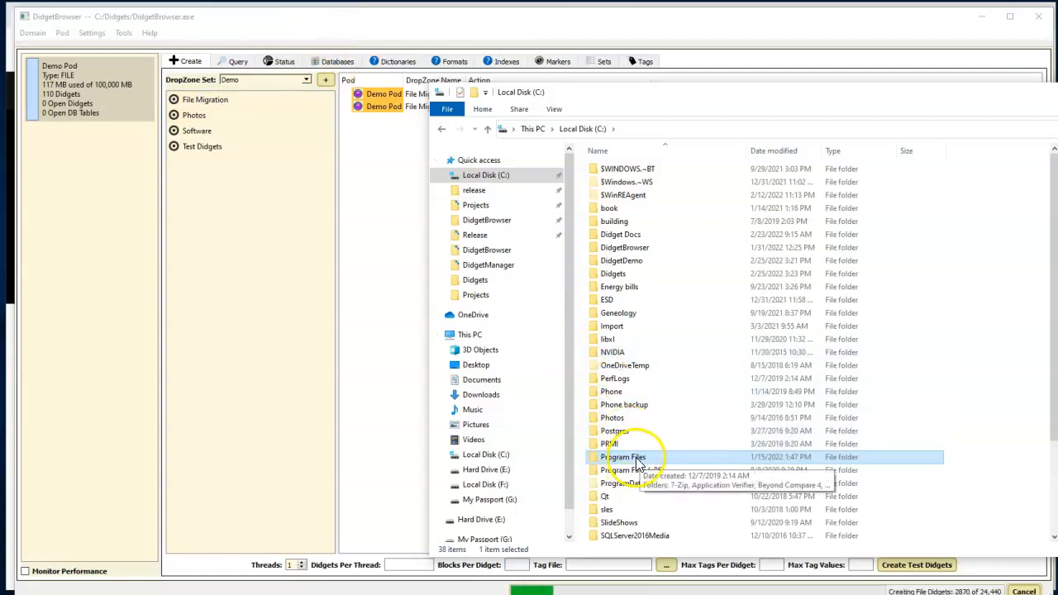
left_click(407, 24)
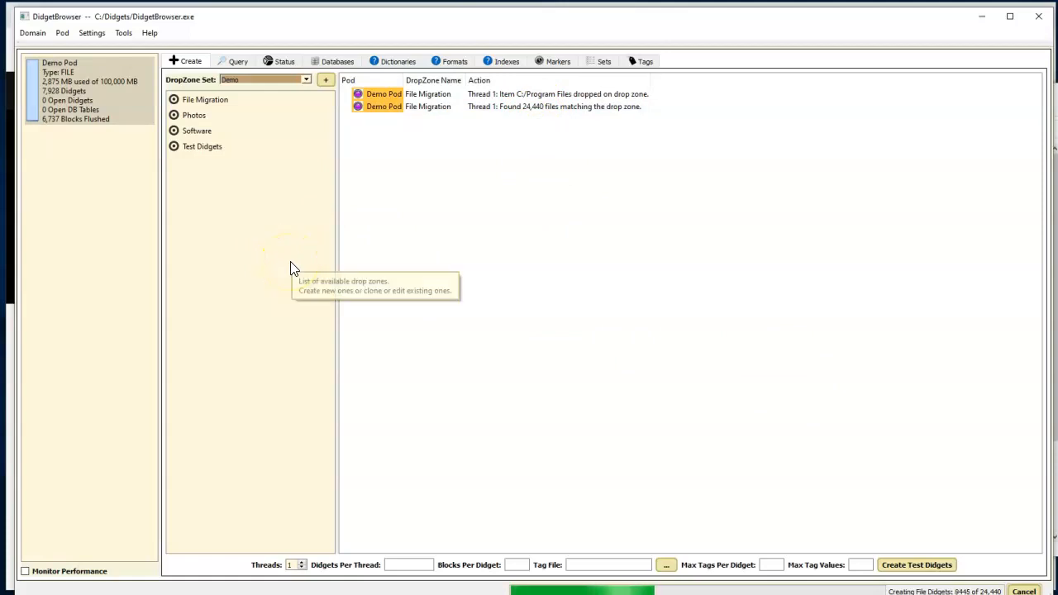
left_click(119, 119)
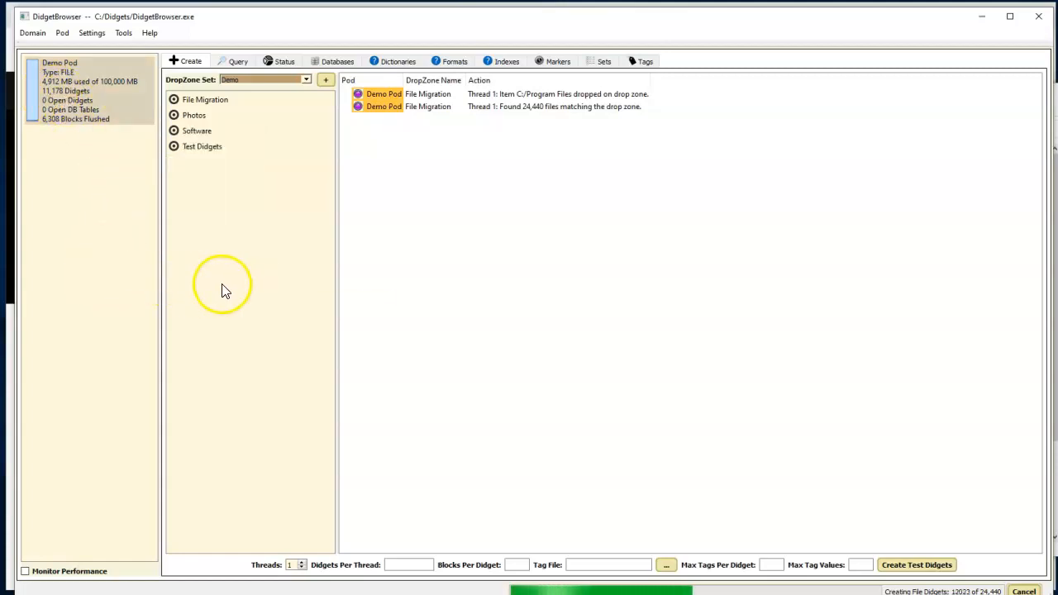
Run the Files query and inspect the properties of mock_idle.py, including the hexadecimal display of its content.
left_click(235, 62)
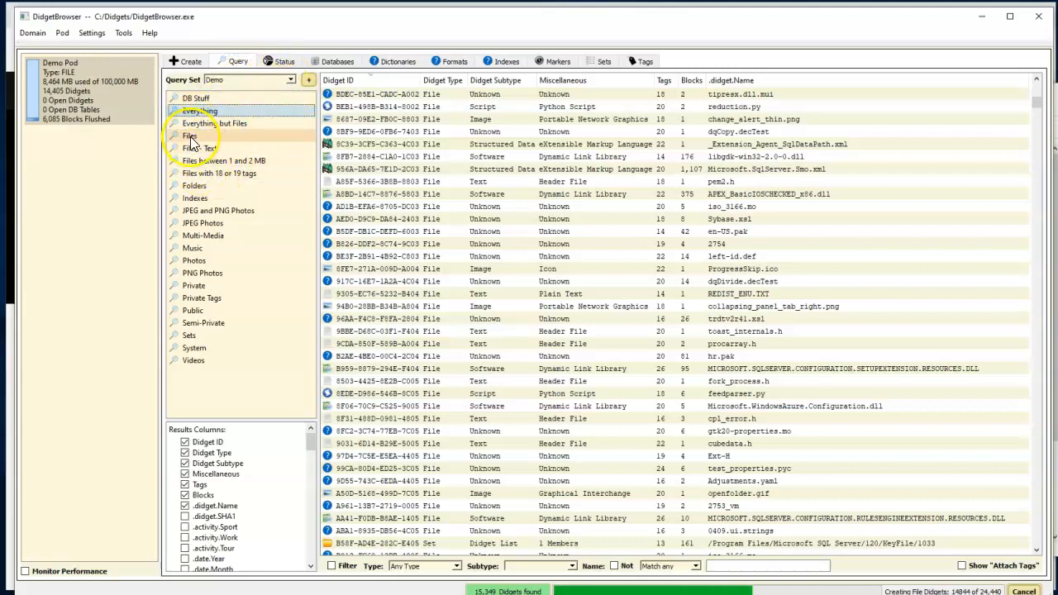
left_click(189, 136)
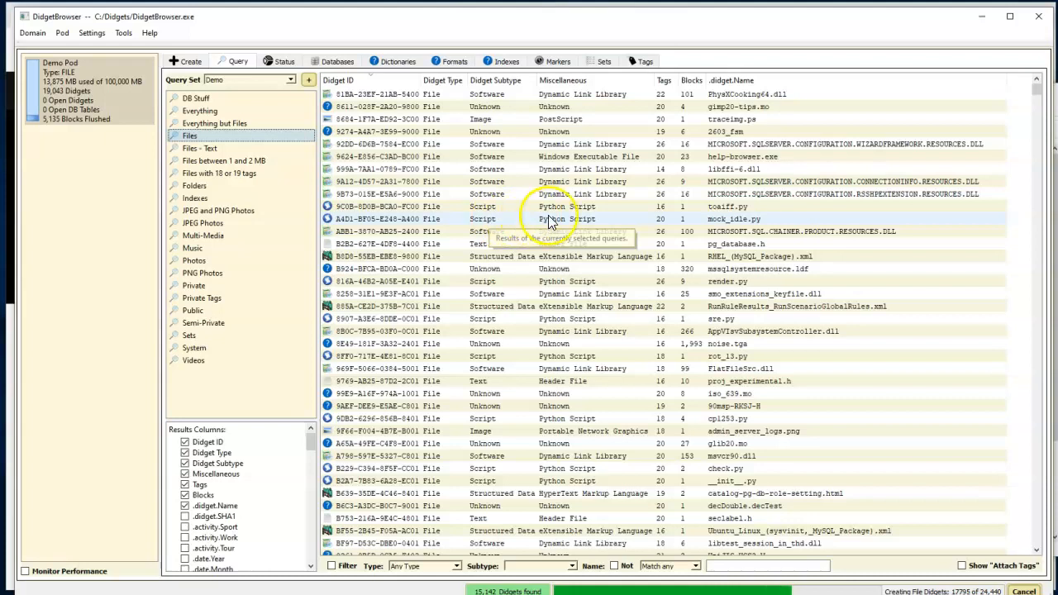
double_click(484, 219)
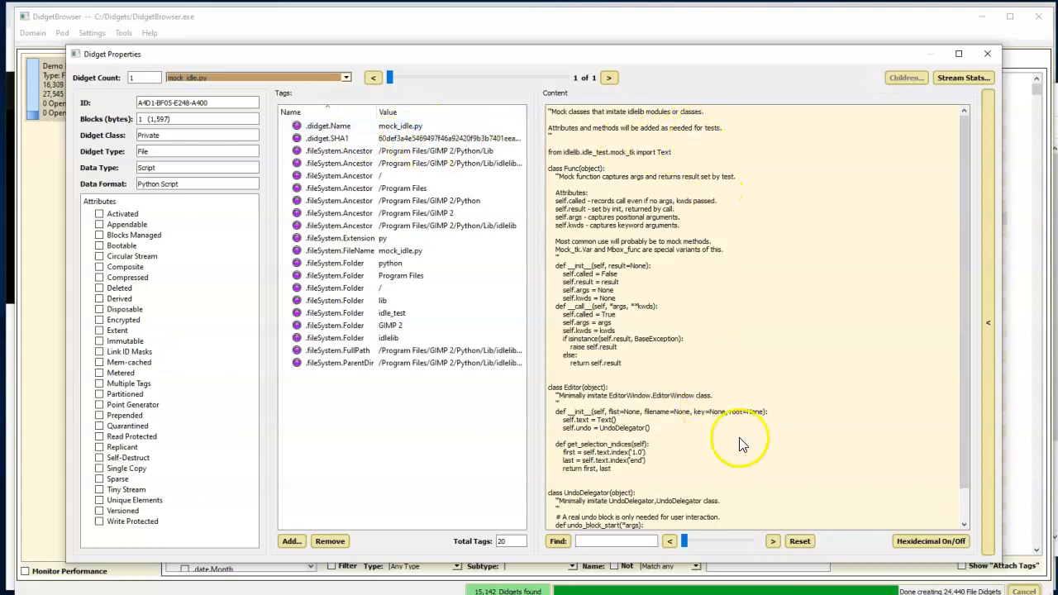
left_click(906, 542)
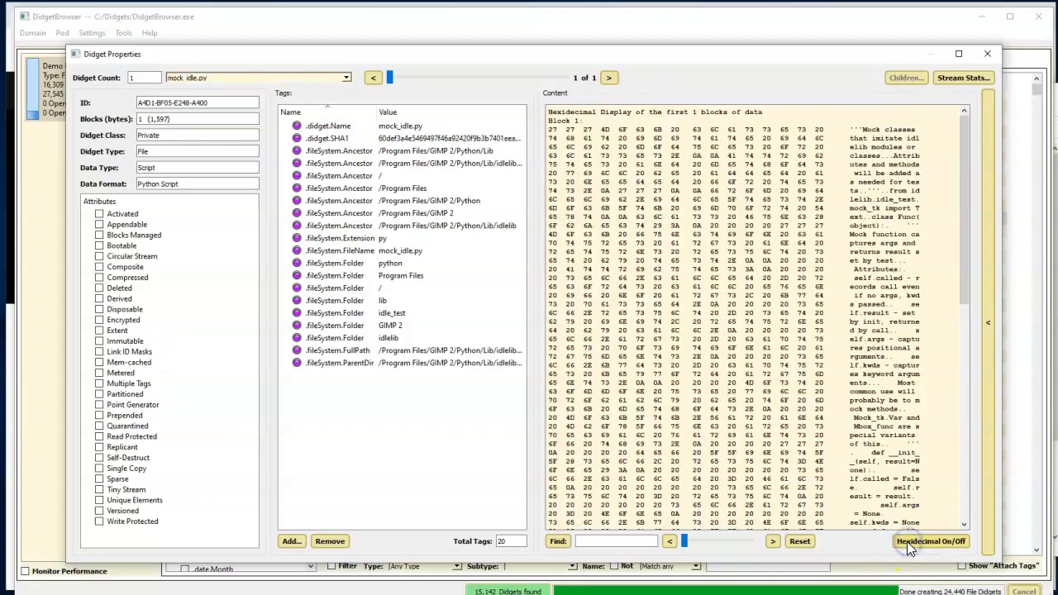
left_click(987, 55)
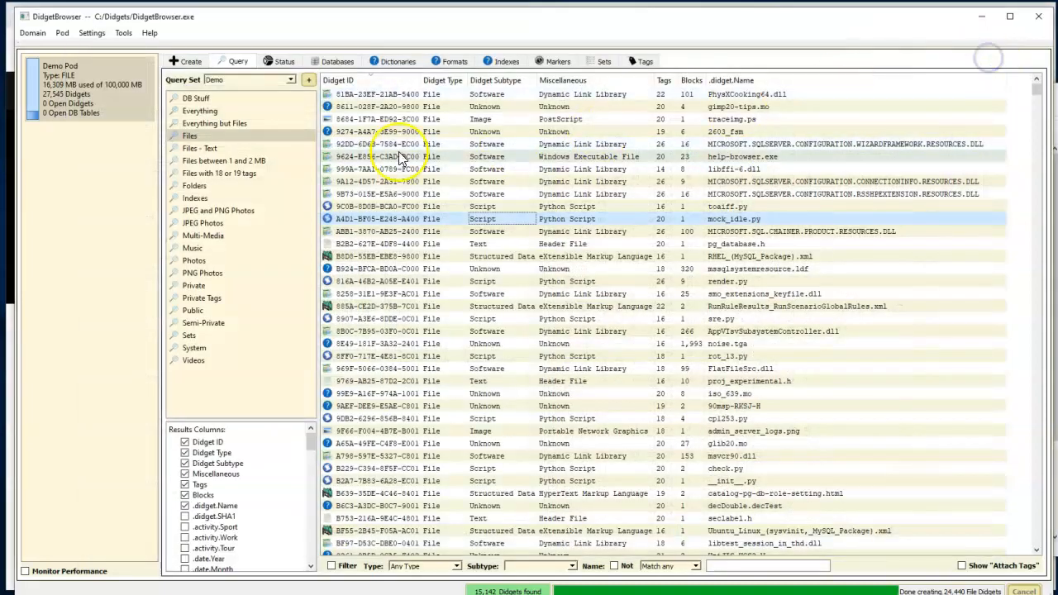
Run the JPEG Photos query and inspect the properties and image content of wmpnss_color120.jpg.
left_click(202, 223)
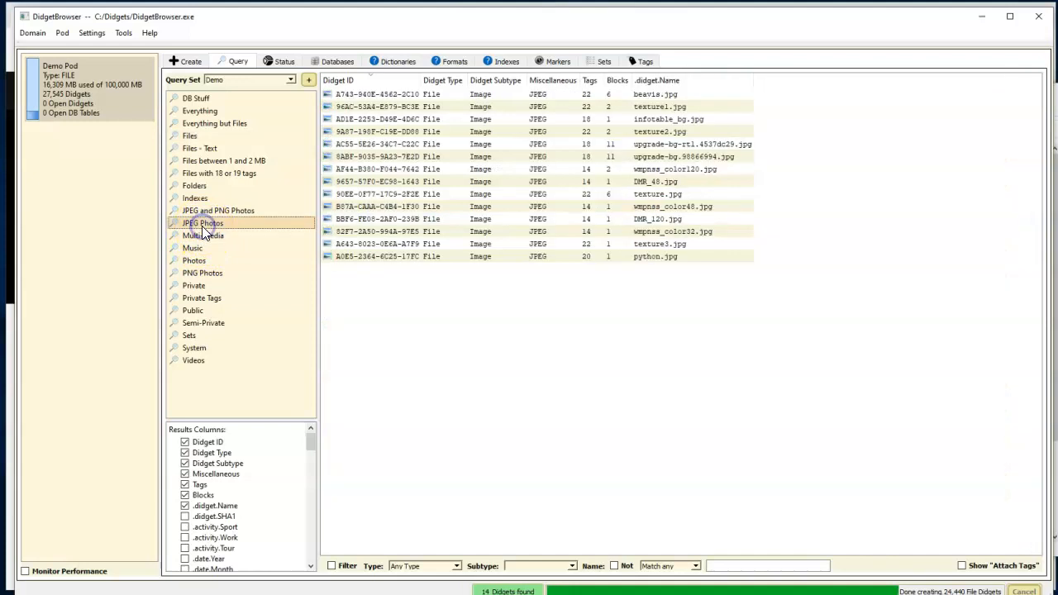
double_click(486, 170)
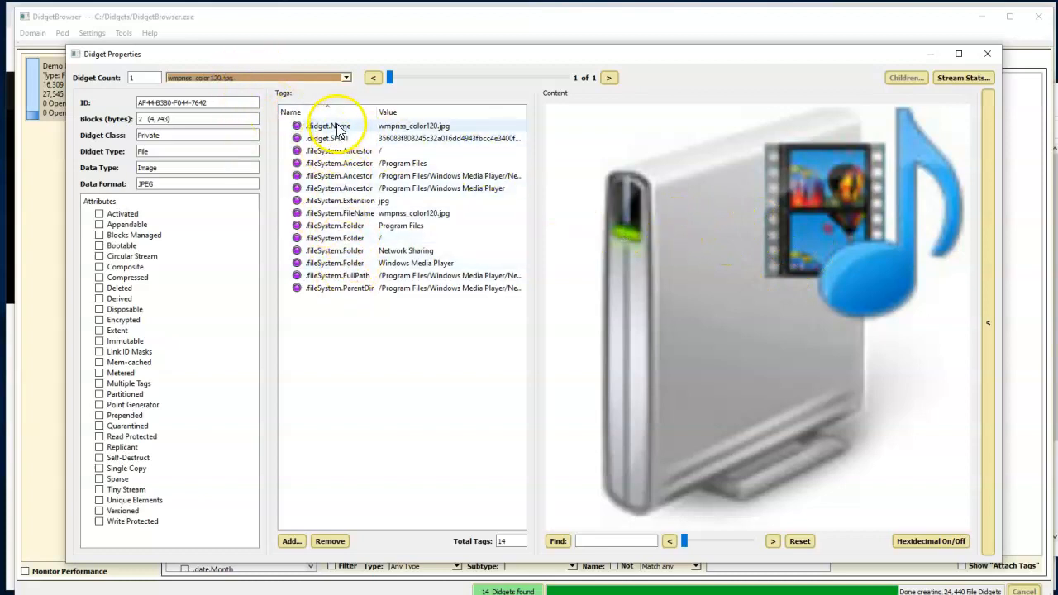
left_click(988, 56)
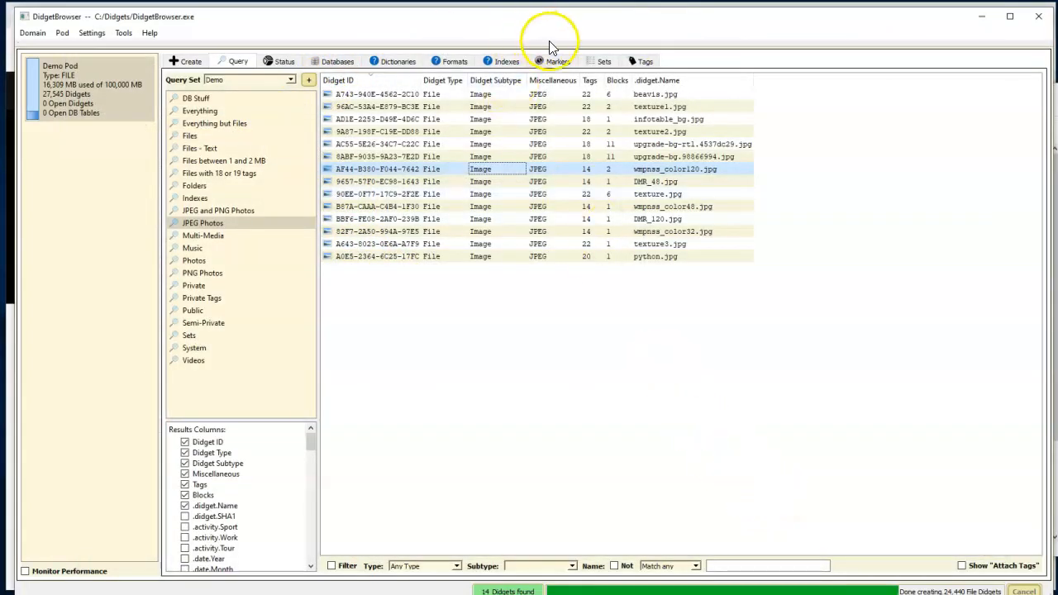
Run the Music query, followed by the Folders query, to view their matching didgets.
left_click(195, 249)
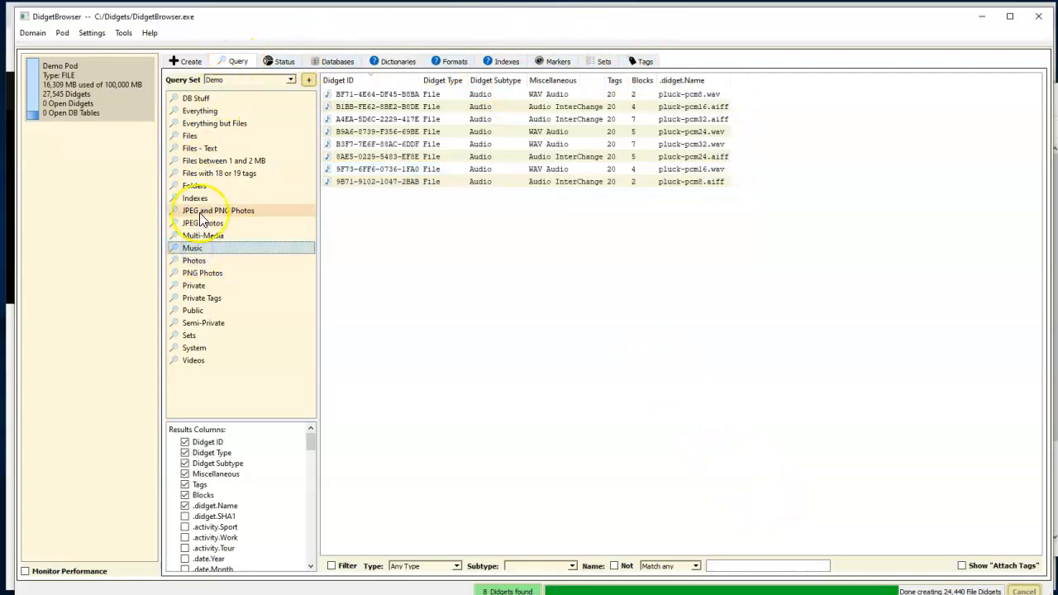
left_click(195, 186)
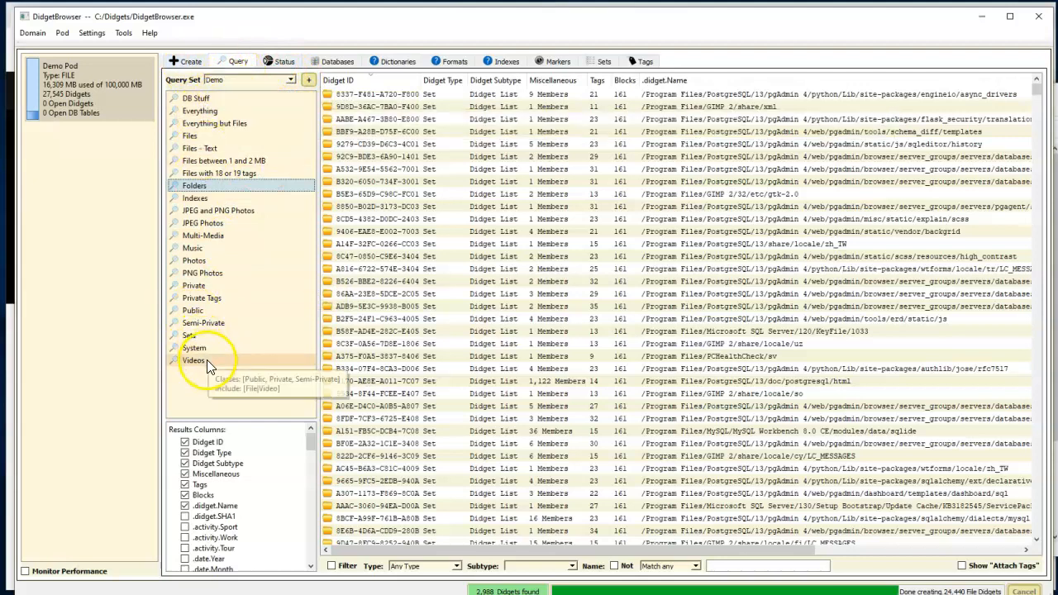
Return to the drop zones and look at the actions available for the File Migration drop zone.
left_click(187, 62)
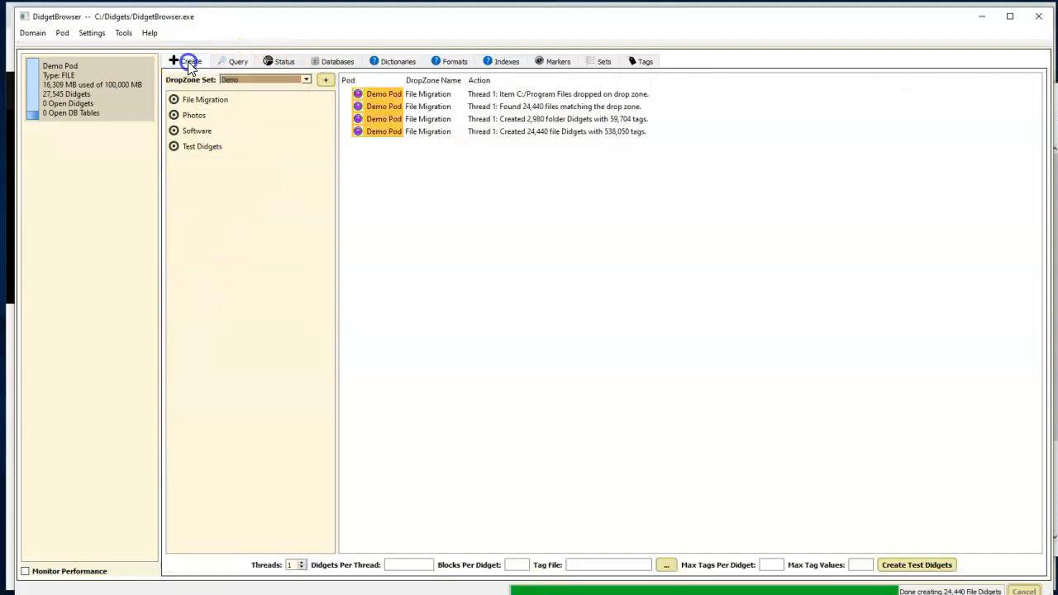
right_click(203, 102)
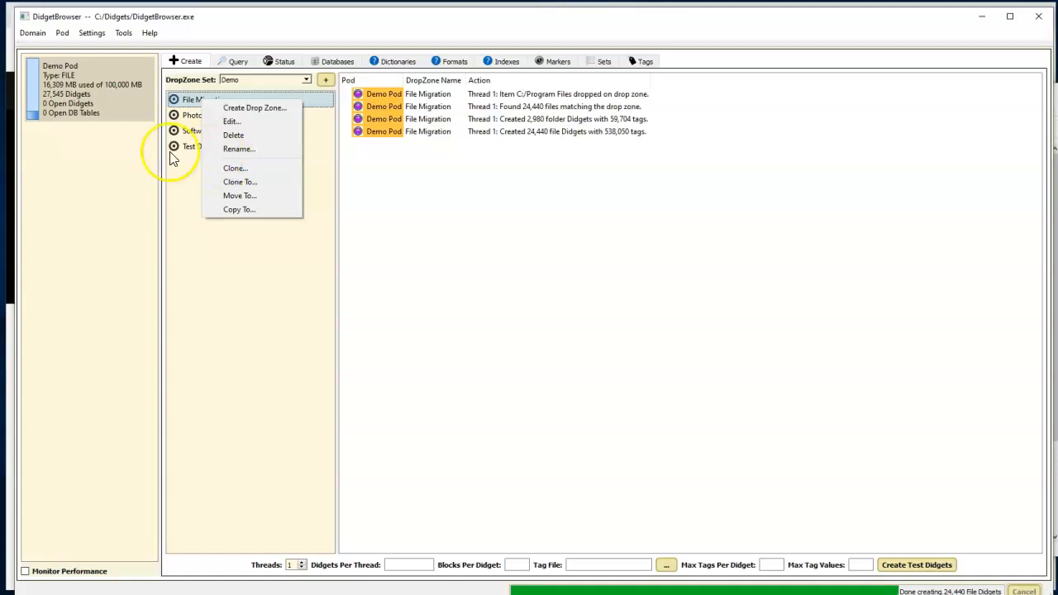
left_click(93, 172)
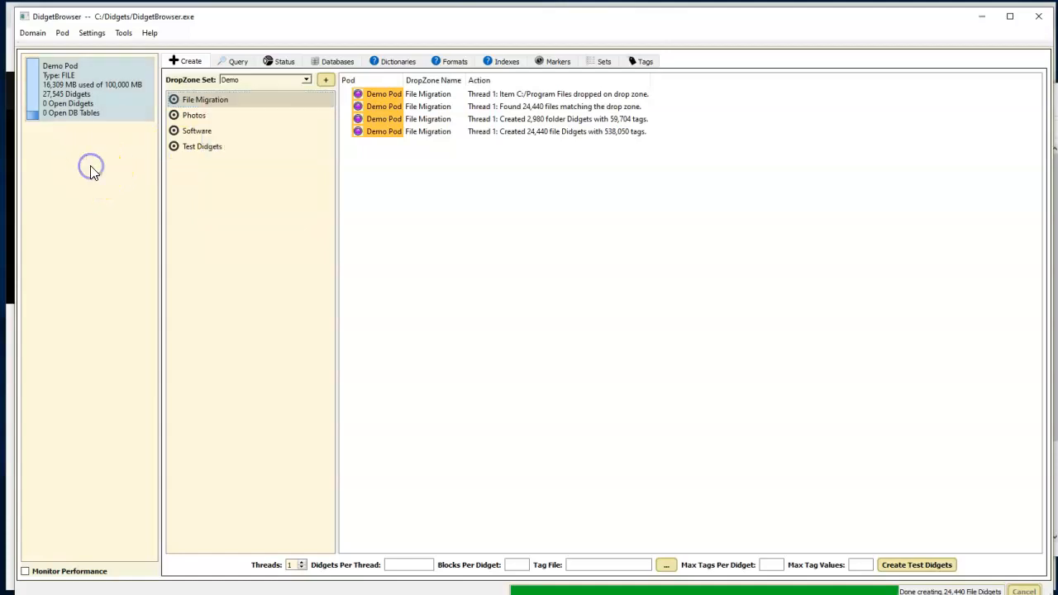
mouse_move(197, 99)
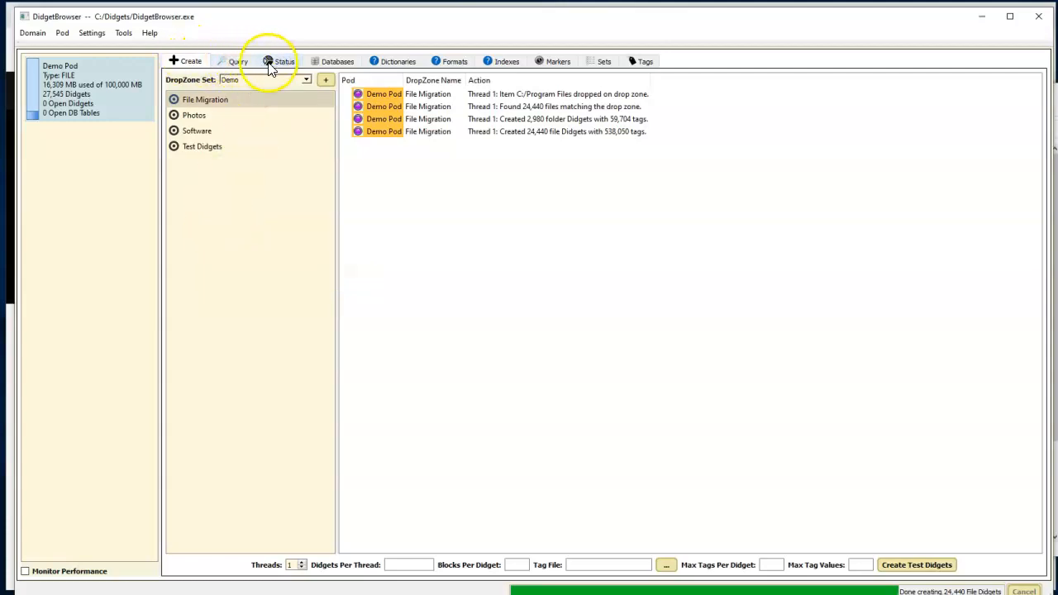
View the Default Database and check the column definitions of its customers table.
left_click(341, 62)
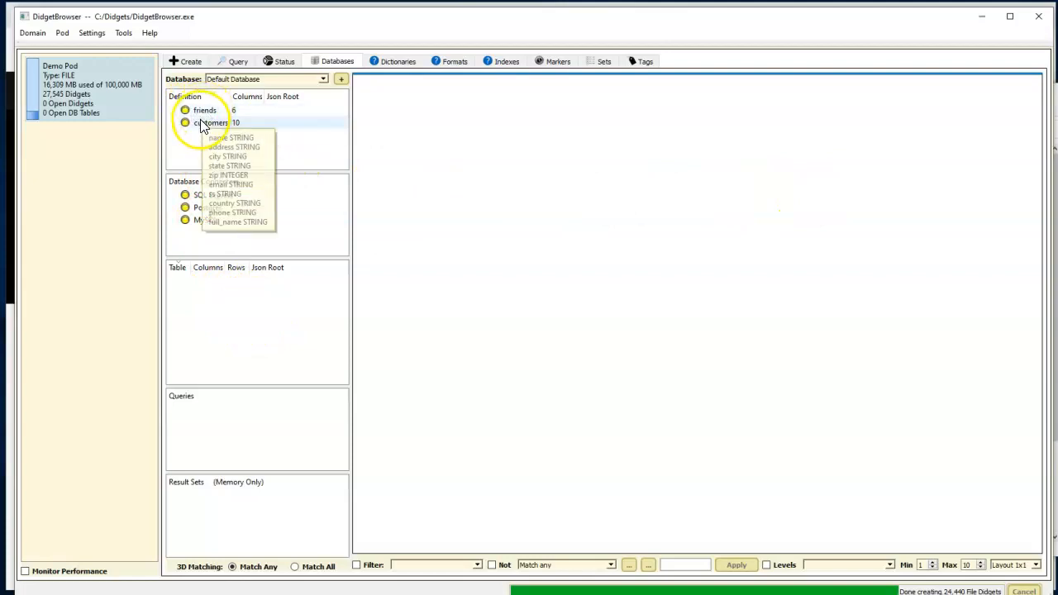
mouse_move(203, 130)
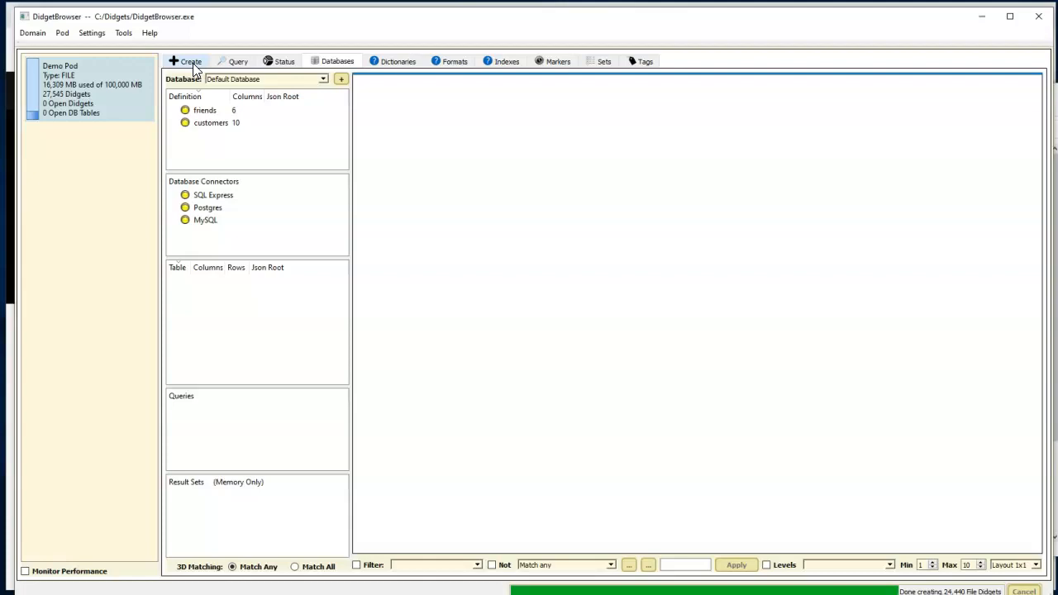
Widen the public tags list to show its Values column and list the values of the .didget.Name tag.
left_click(644, 64)
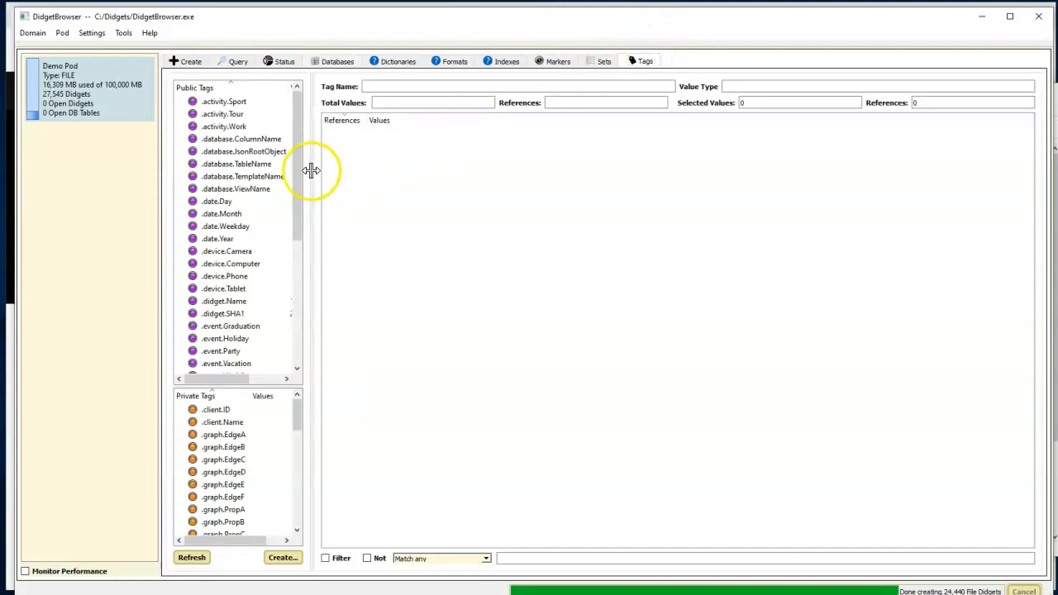
left_click_drag(312, 172, 383, 175)
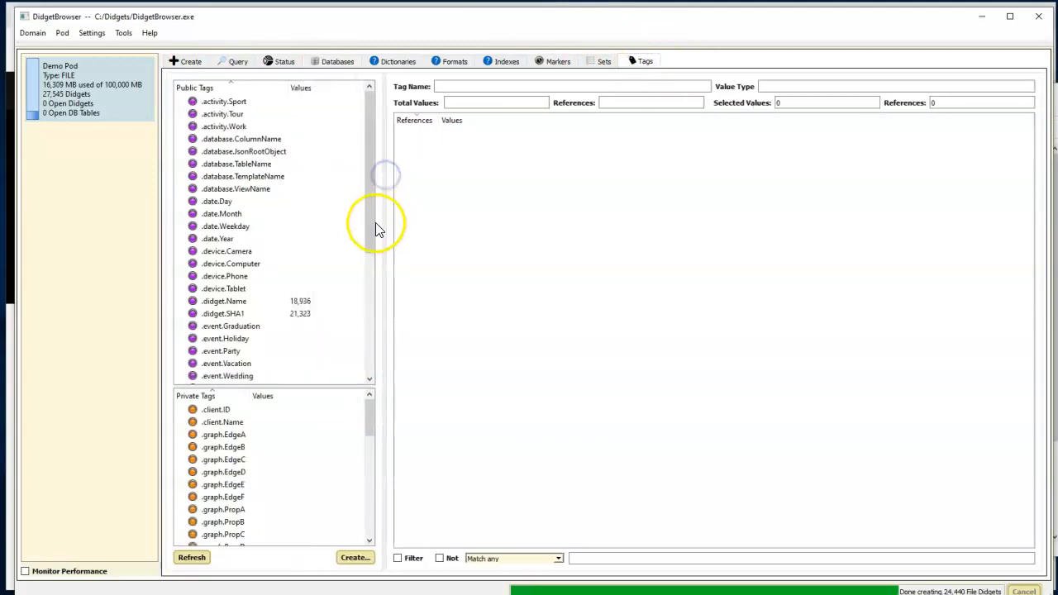
left_click(245, 303)
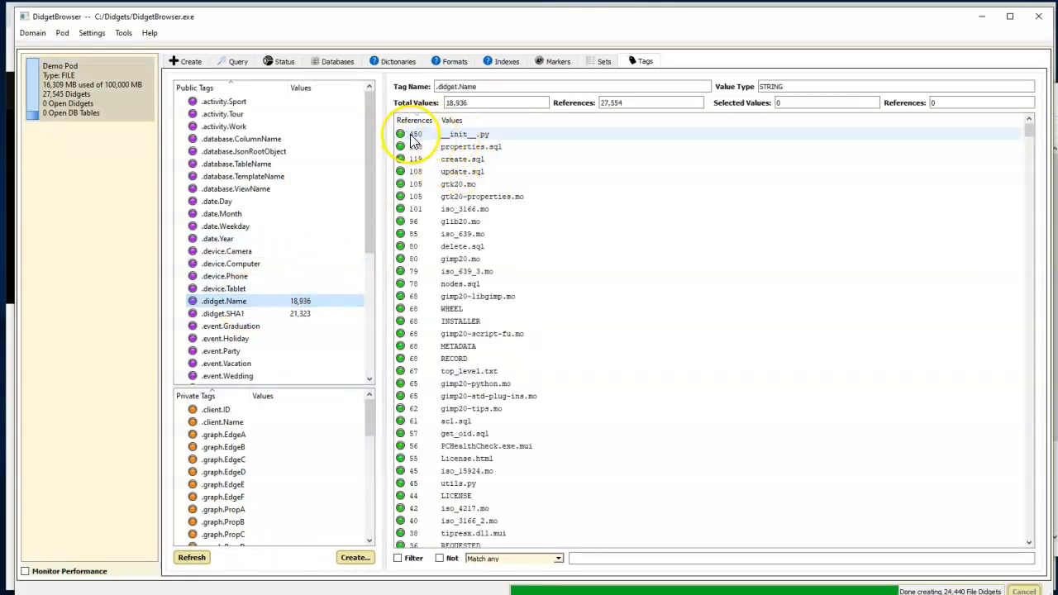
List the didgets whose .didget.Name value is update.sql, look through them and close the list.
double_click(460, 172)
scroll(463, 313, "down", 5)
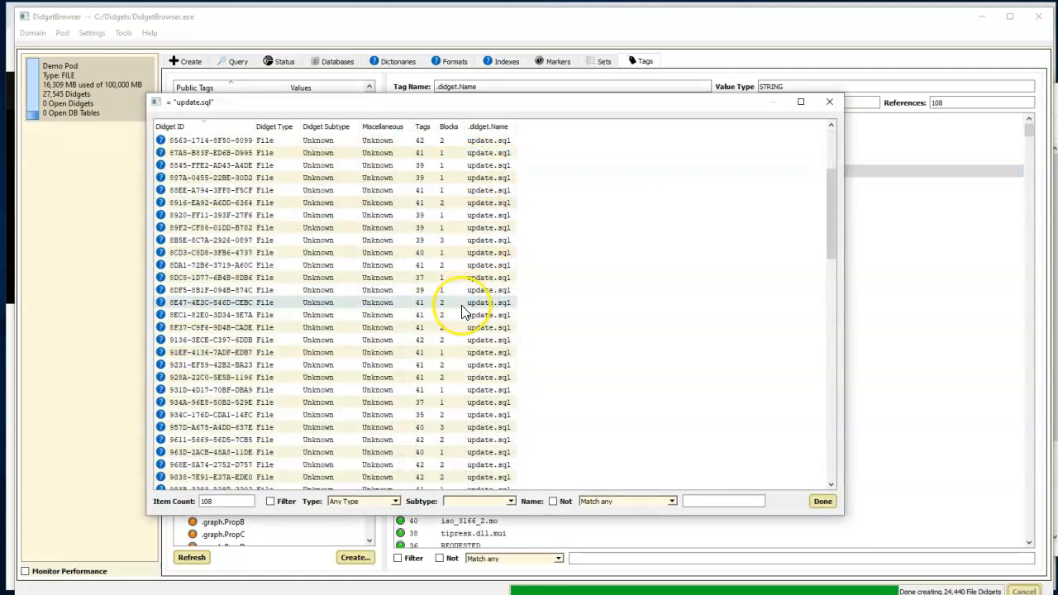
scroll(463, 313, "down", 4)
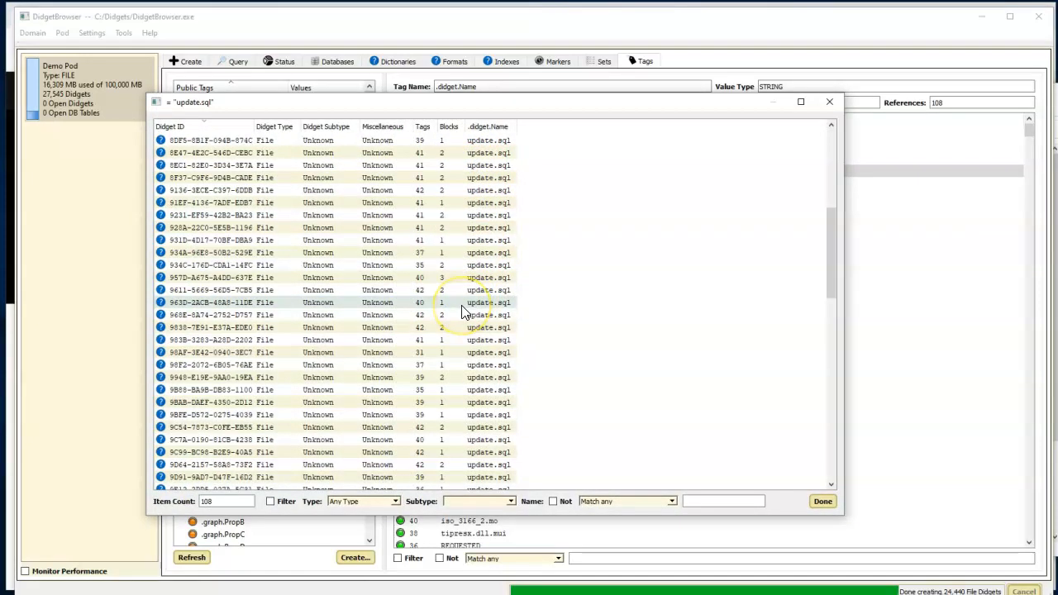
left_click(830, 102)
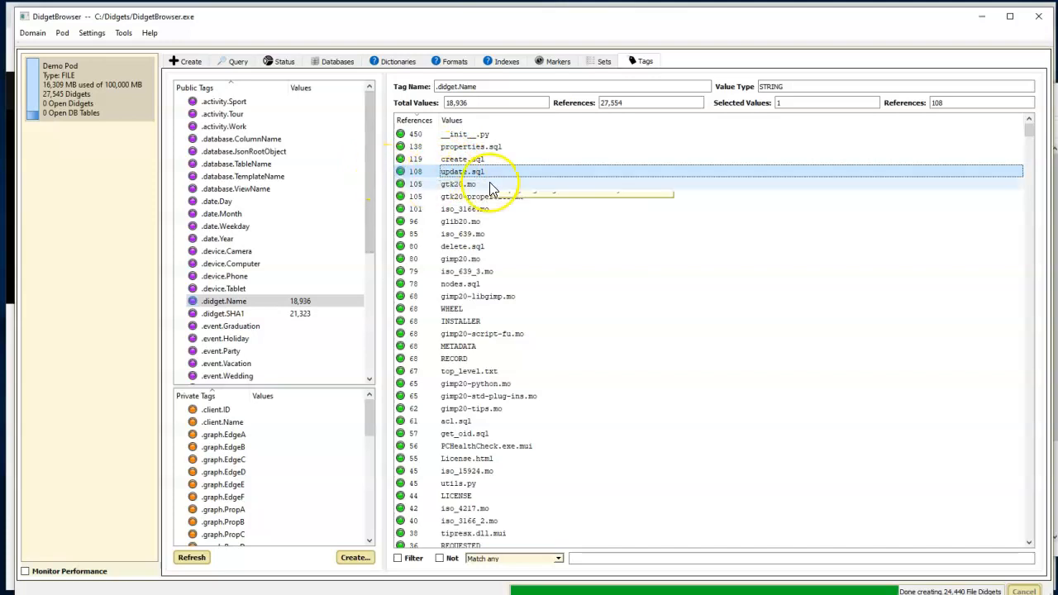
List the didgets named License.txt and inspect the tags and text content of A0CF-3EC5-FC1F-CD3B.
scroll(462, 323, "down", 11)
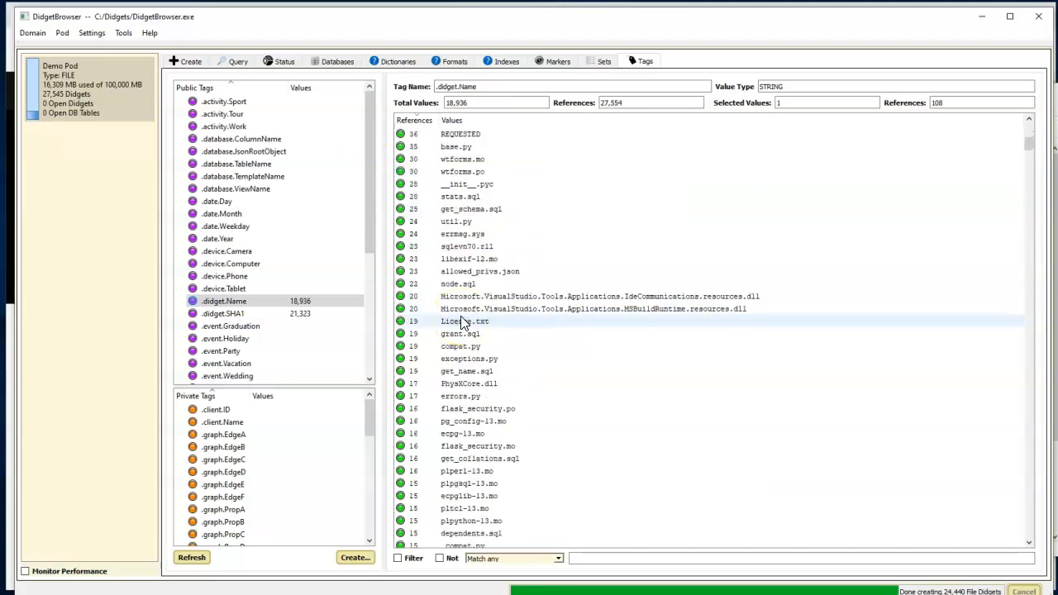
double_click(463, 322)
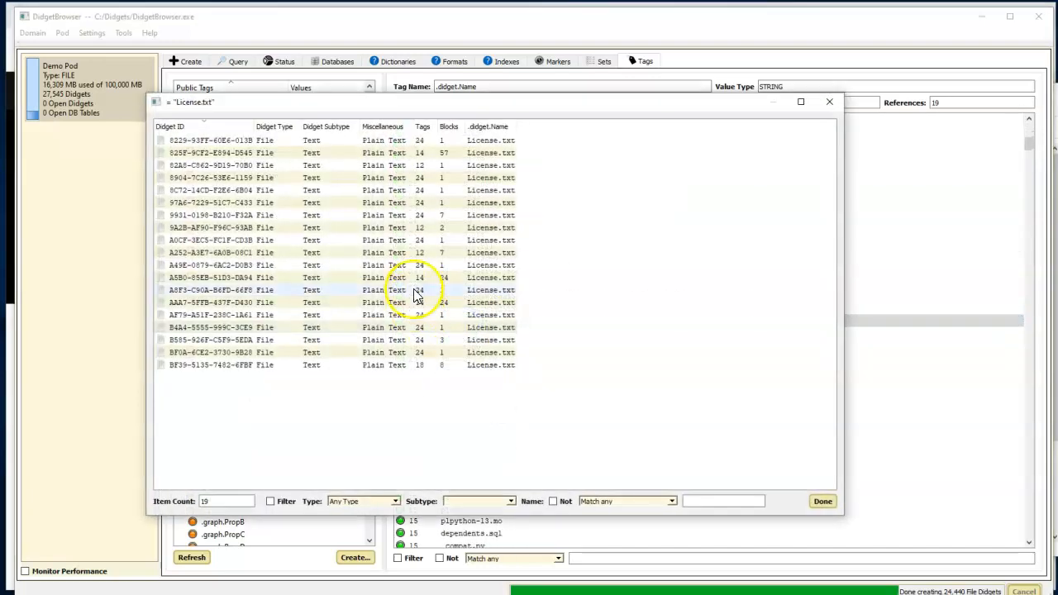
double_click(478, 240)
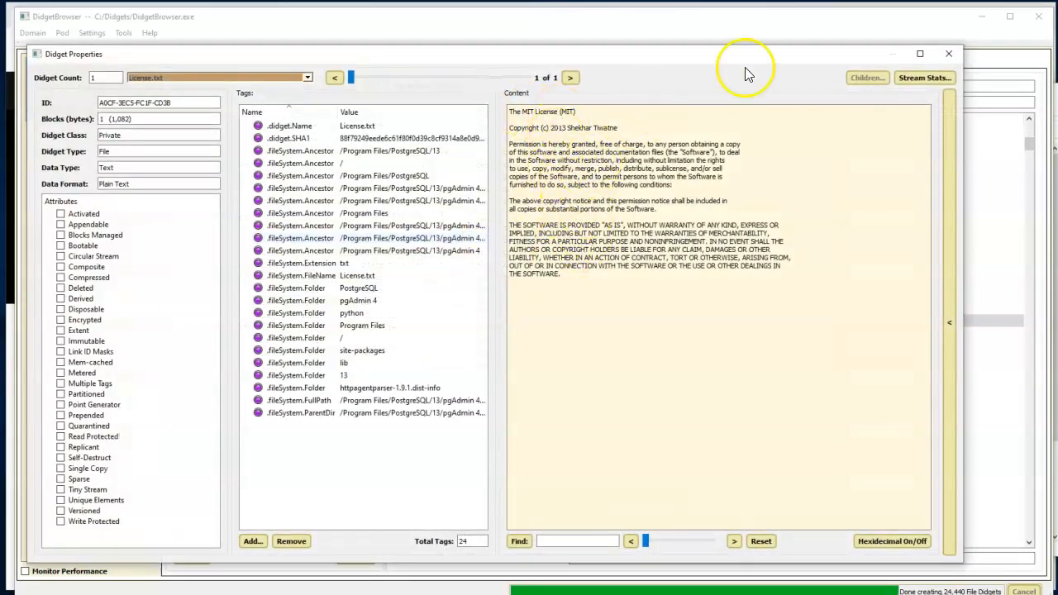
left_click(948, 57)
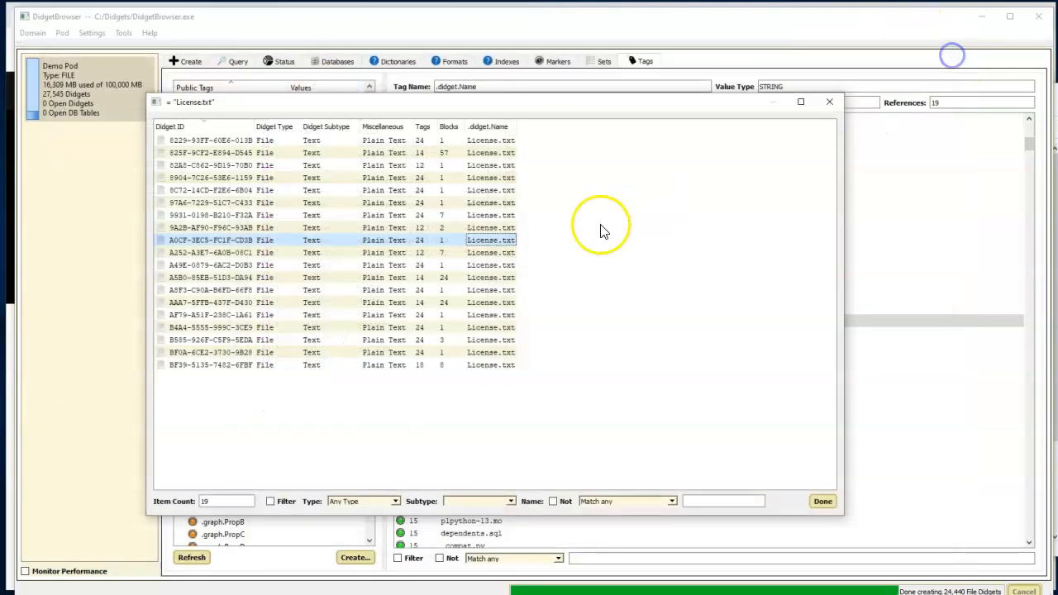
left_click(830, 104)
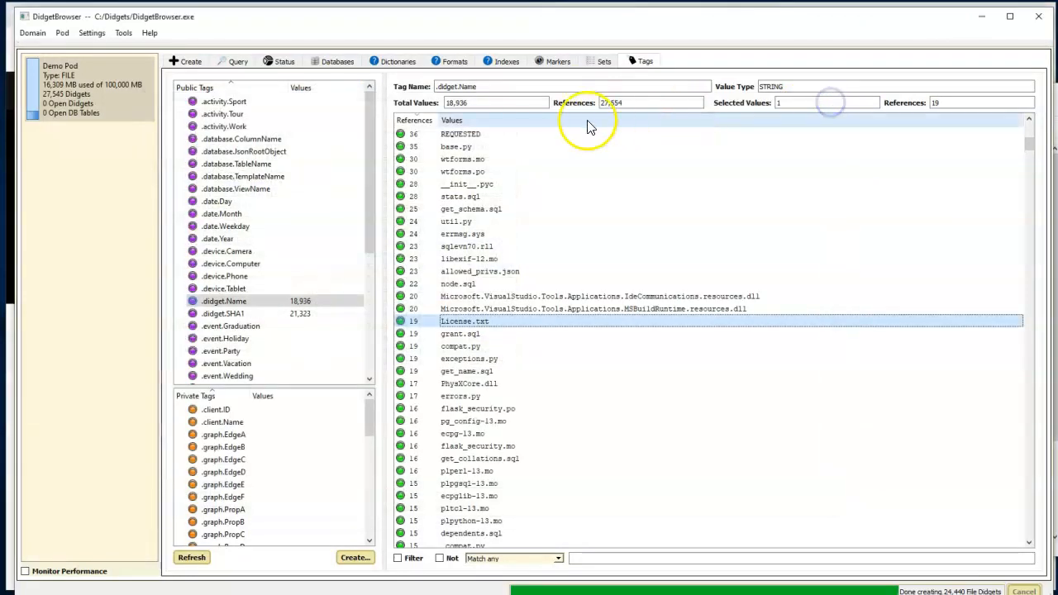